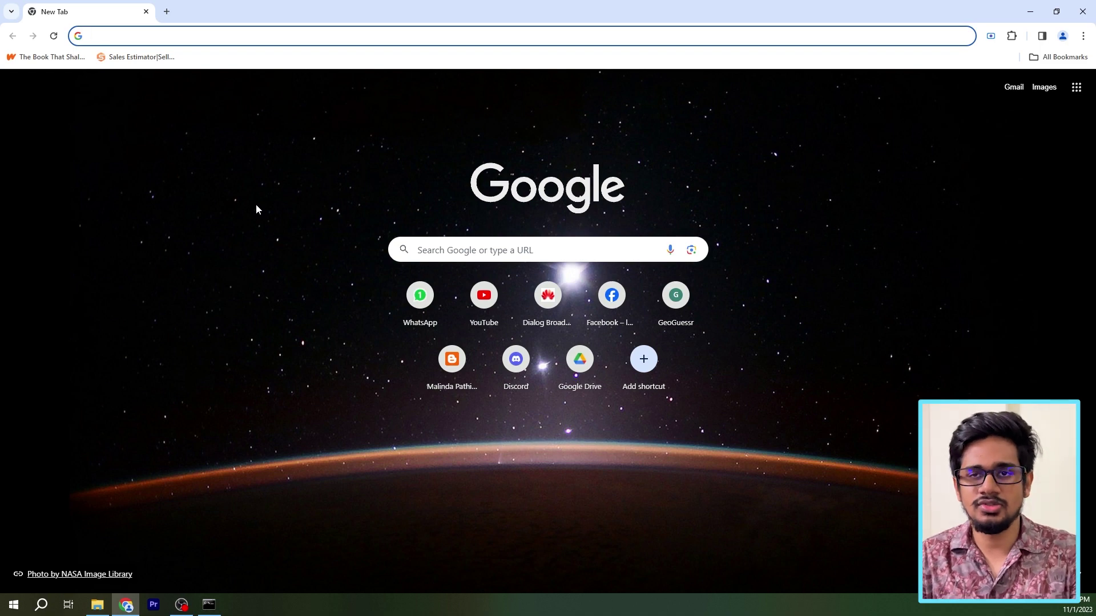
# Open reactnative.dev and go to the guide page on setting up the development environment
pyautogui.write('reactnative.dev')
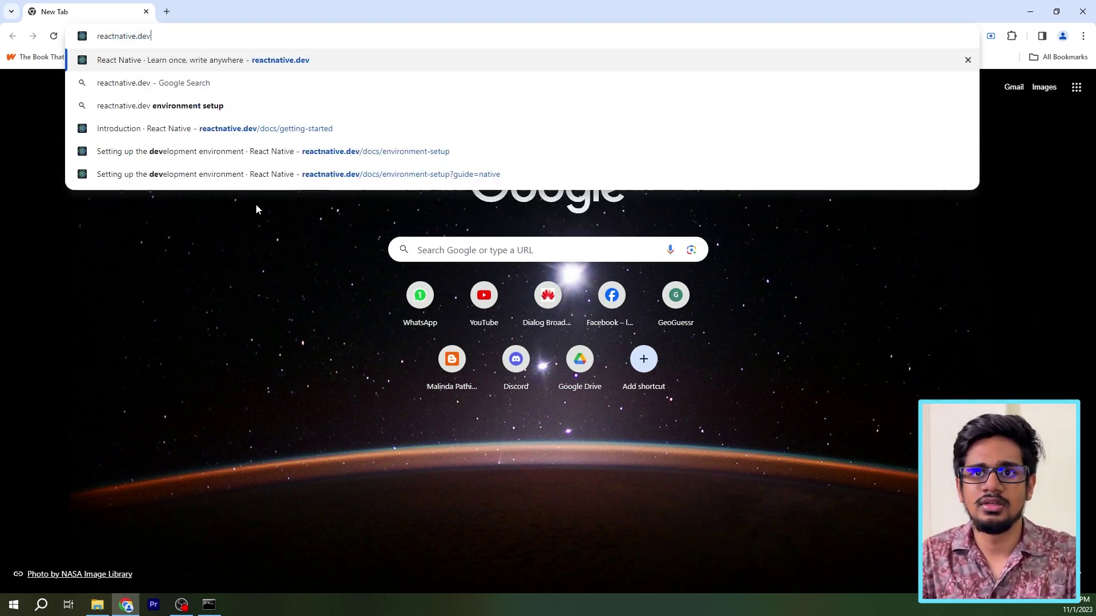
pyautogui.press('Return')
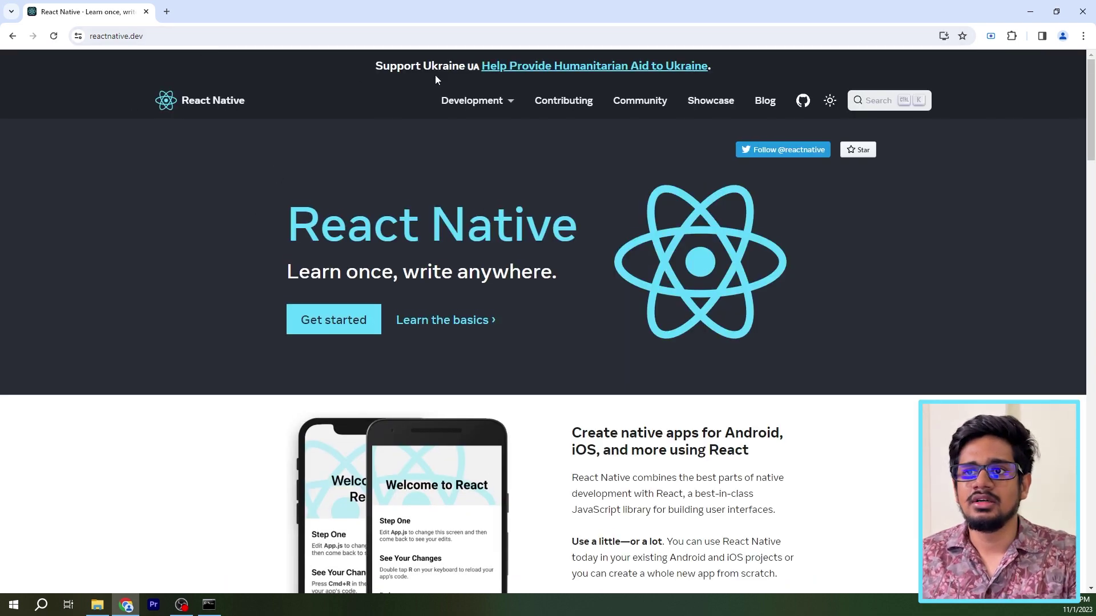
pyautogui.moveTo(502, 103)
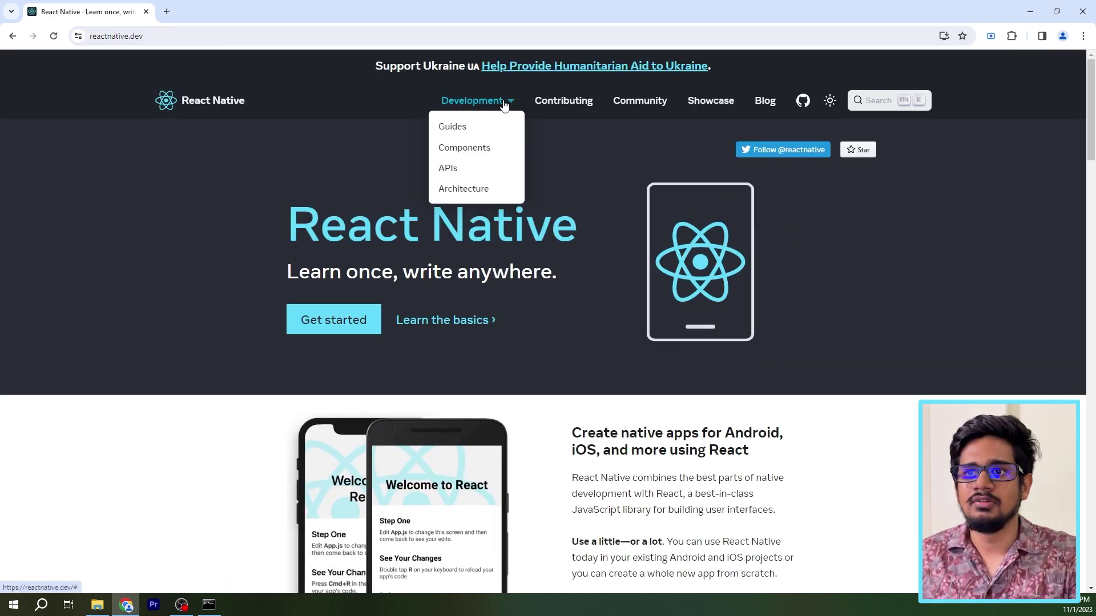
pyautogui.click(451, 125)
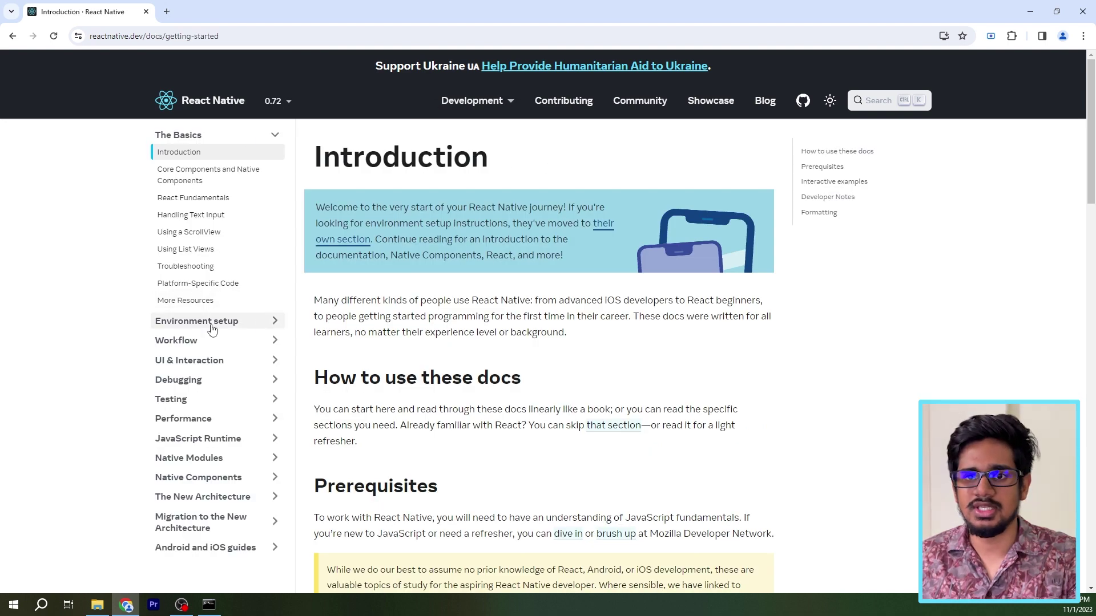
pyautogui.click(232, 322)
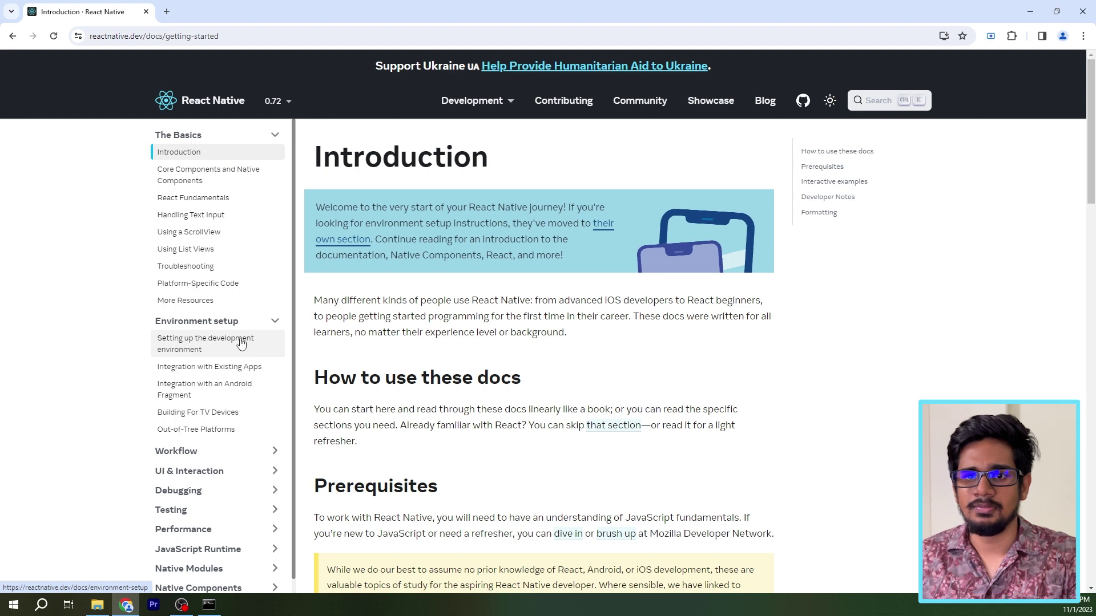
pyautogui.click(191, 352)
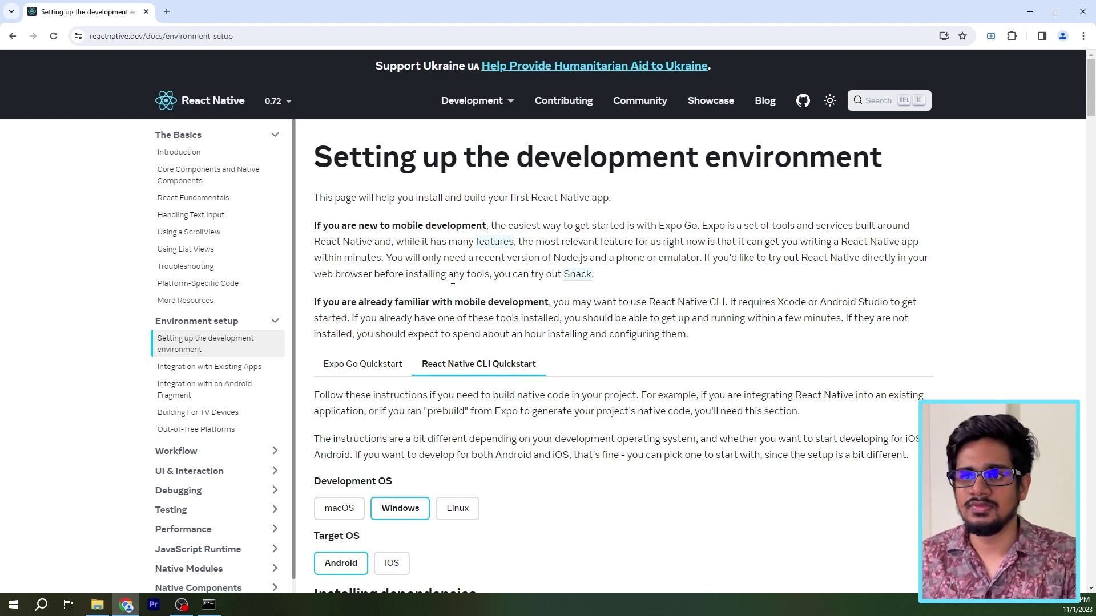
# Compare the iOS and Android target instructions for Windows in the React Native CLI Quickstart, ending on Android
pyautogui.scroll(-3, 478, 199)
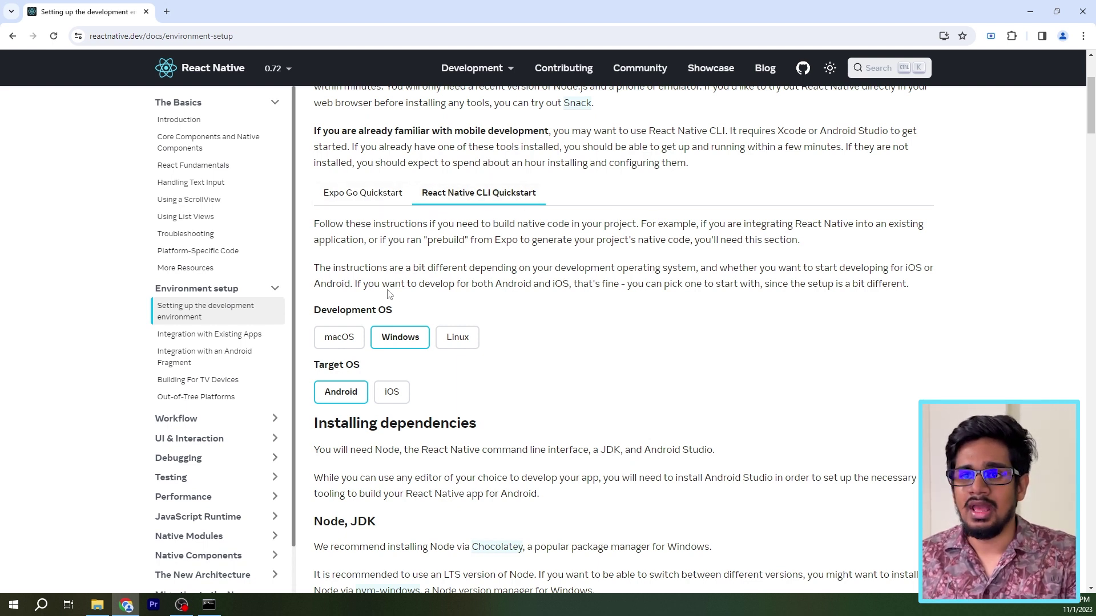
pyautogui.scroll(-1, 388, 303)
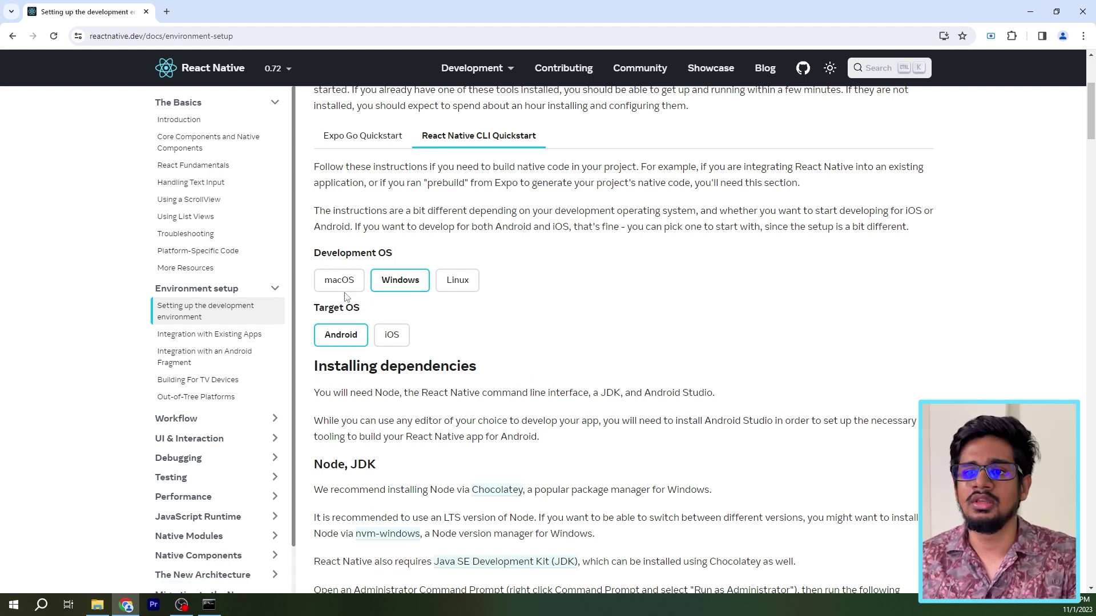
pyautogui.click(383, 337)
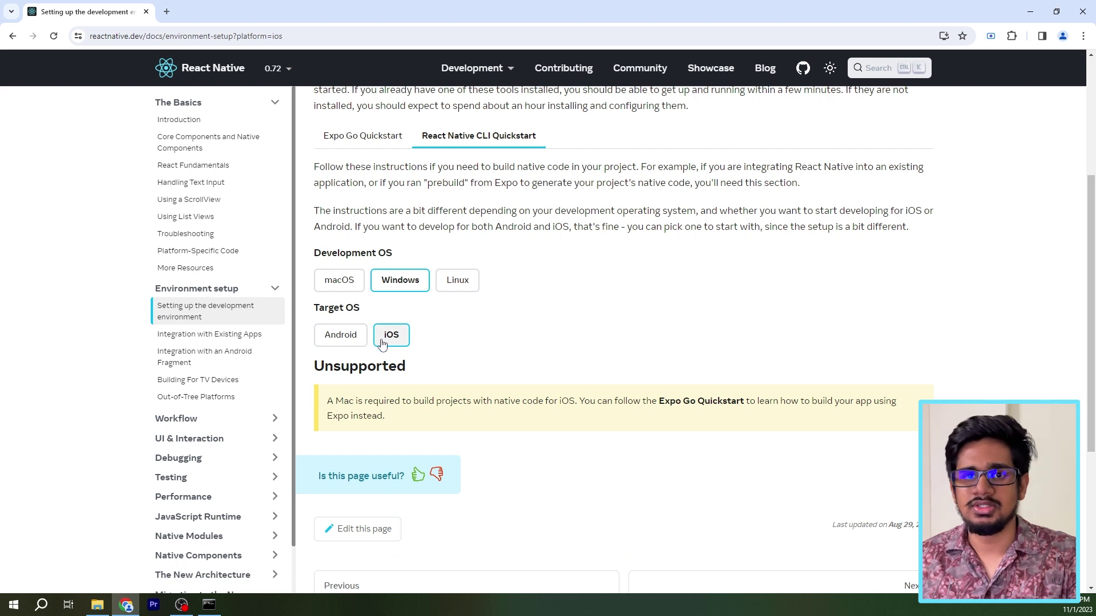
pyautogui.click(345, 335)
pyautogui.scroll(-3, 468, 286)
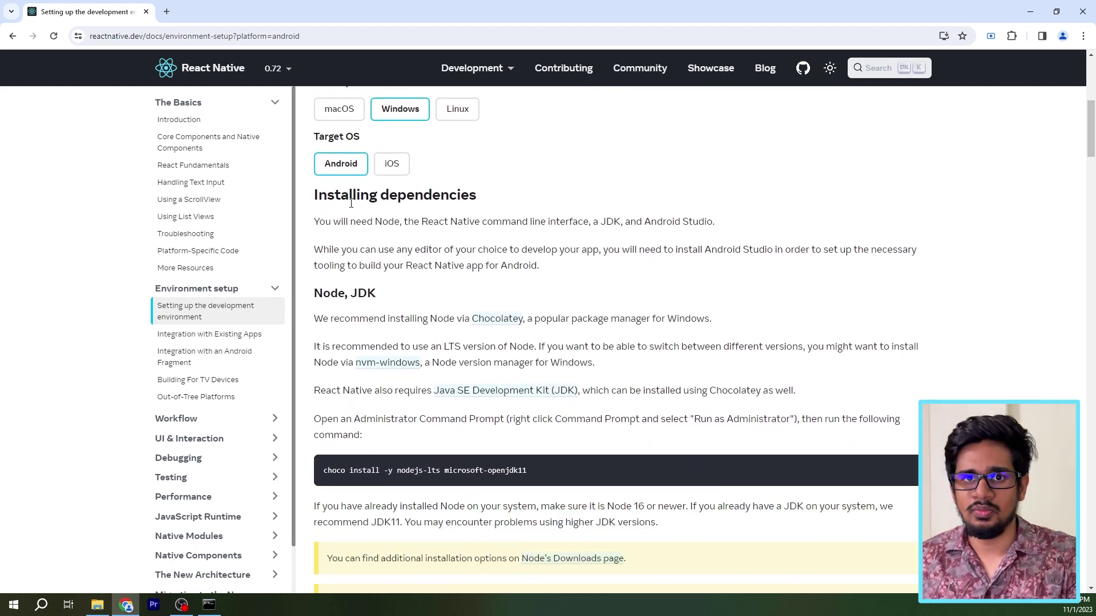
# Read the Node, JDK installation recommendation and open the linked Chocolatey website in a new browser tab
pyautogui.moveTo(382, 299); pyautogui.dragTo(312, 295)
pyautogui.click(509, 295)
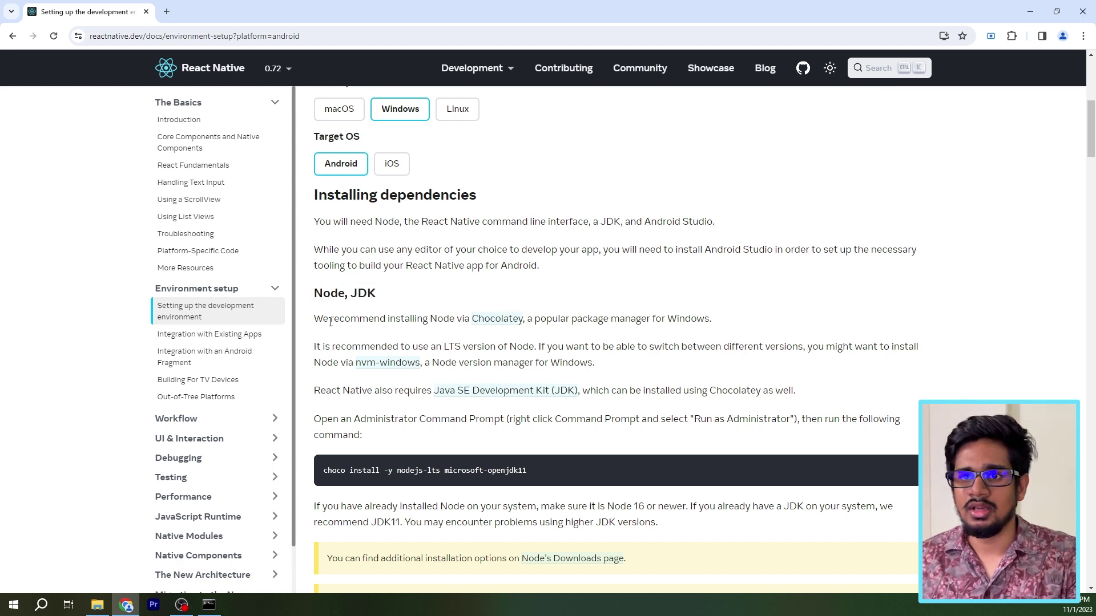
pyautogui.moveTo(330, 318); pyautogui.dragTo(460, 318)
pyautogui.click(528, 341)
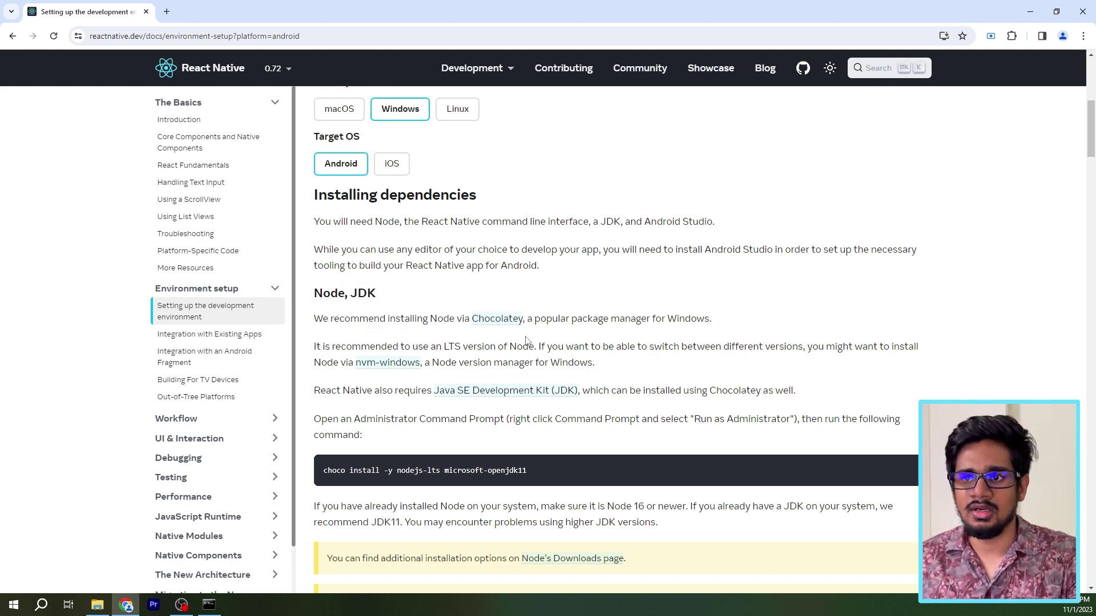
pyautogui.moveTo(534, 319); pyautogui.dragTo(709, 320)
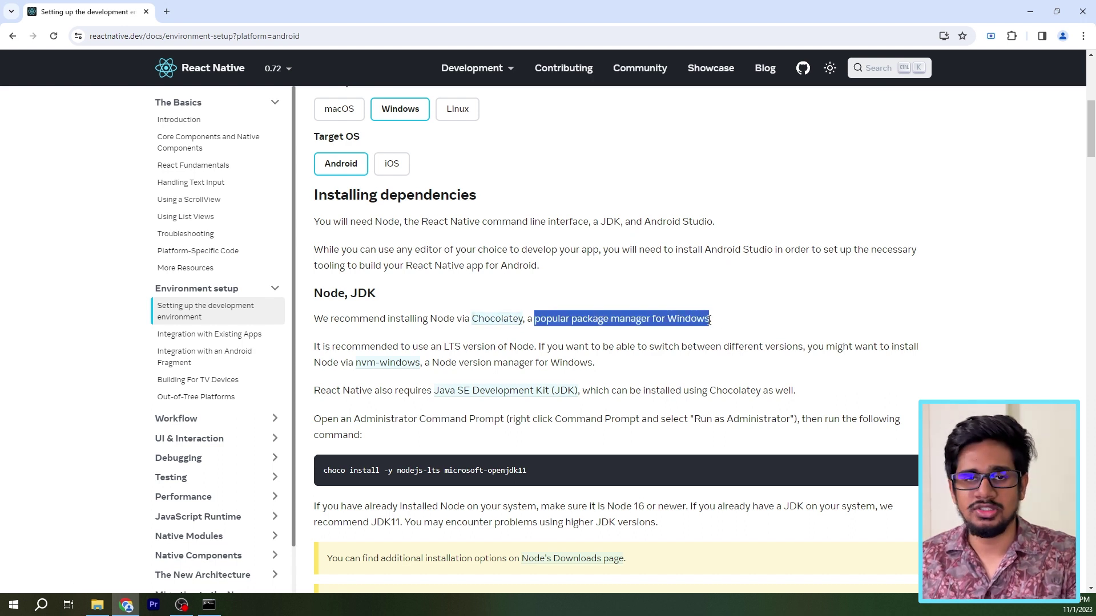
pyautogui.click(901, 329)
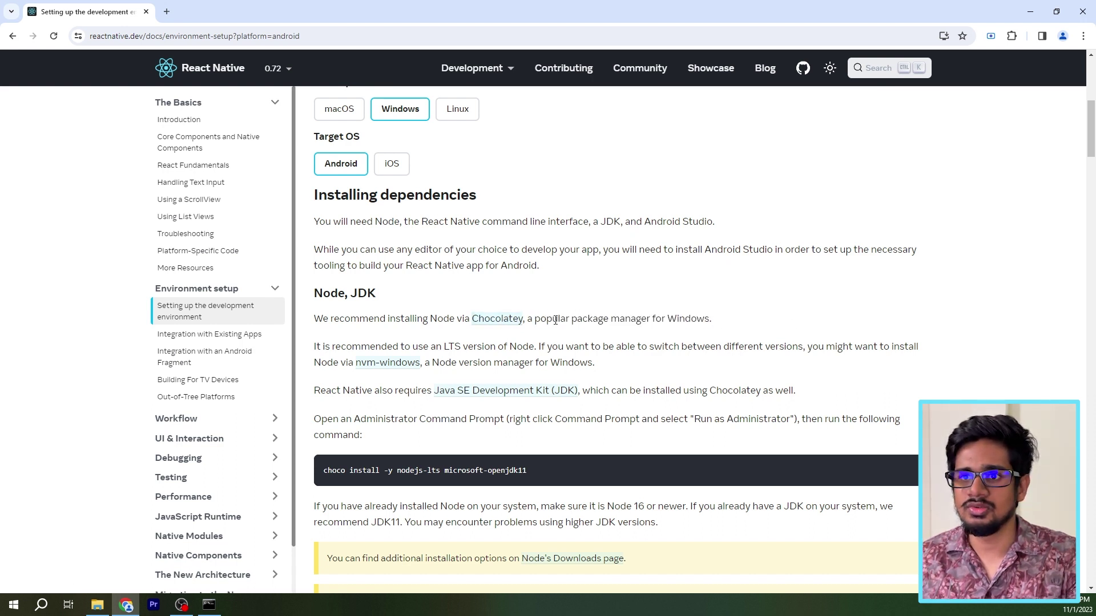
pyautogui.rightClick(492, 320)
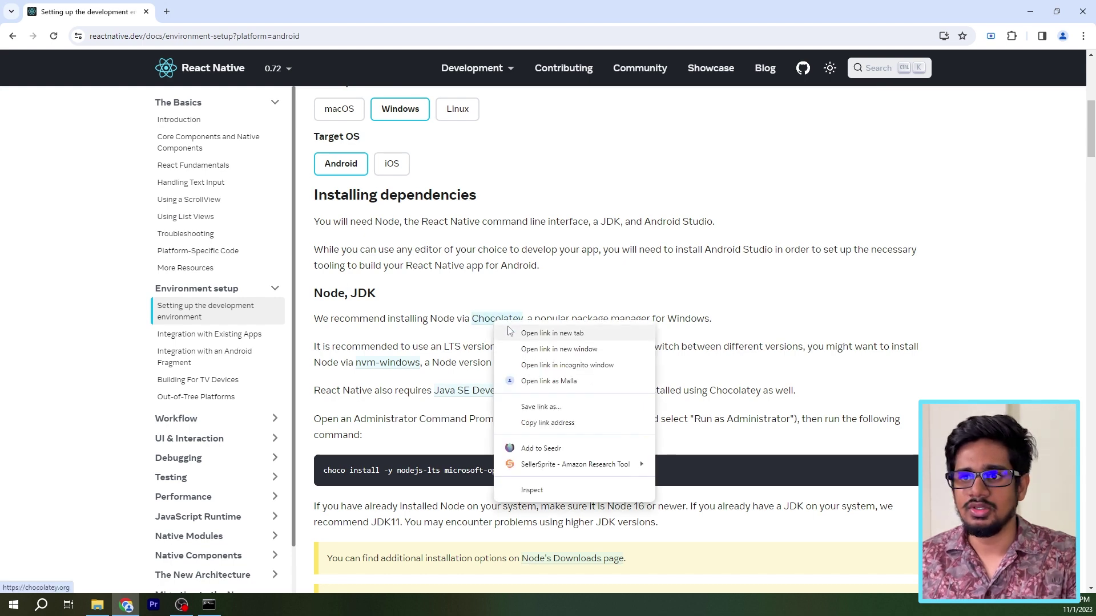
pyautogui.click(514, 330)
pyautogui.hotkey('ctrl', 'Tab')
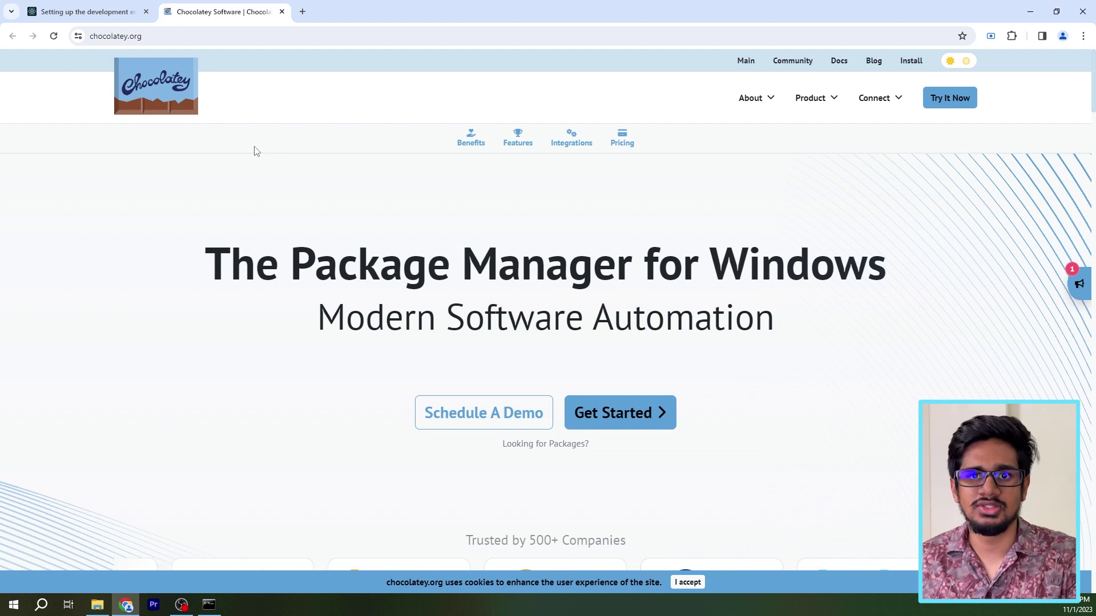
# Go to chocolatey.org/install and find the instructions for installing Chocolatey for individual use
pyautogui.click(170, 36)
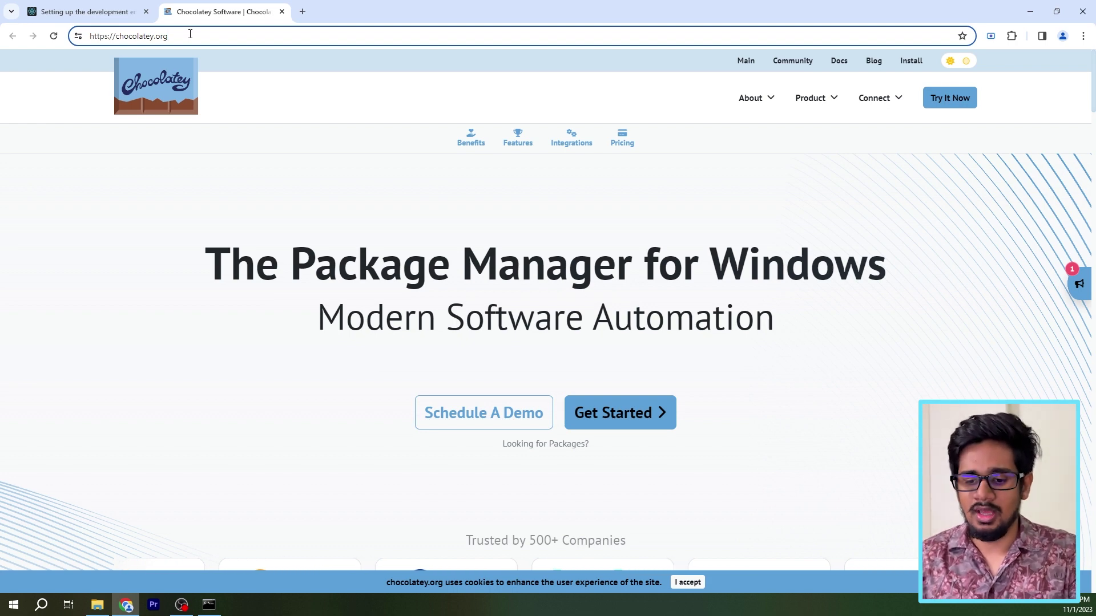
pyautogui.write('/')
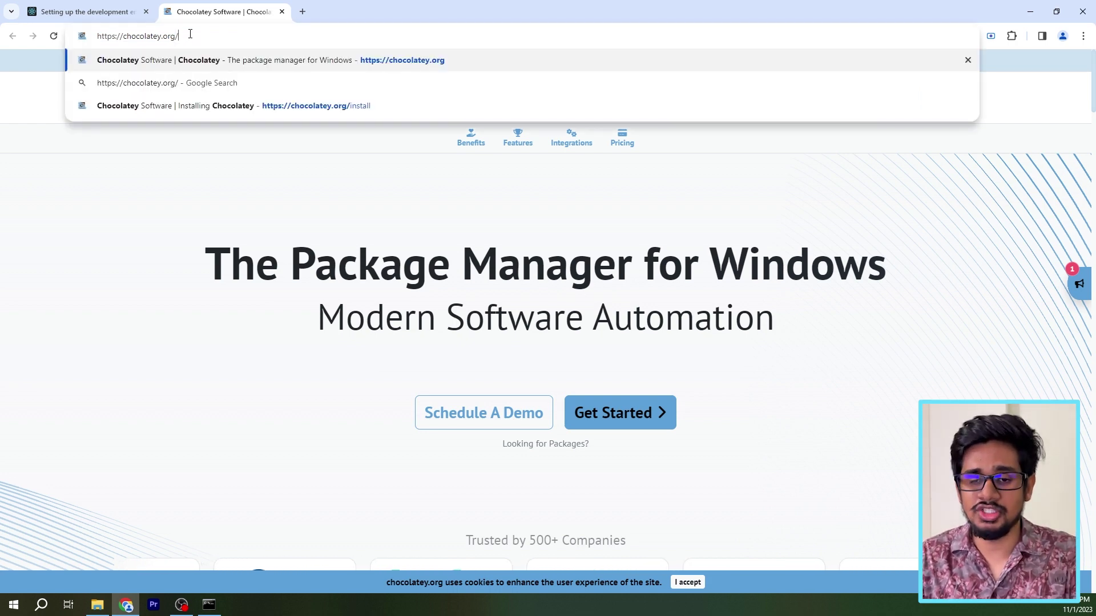
pyautogui.write('instal')
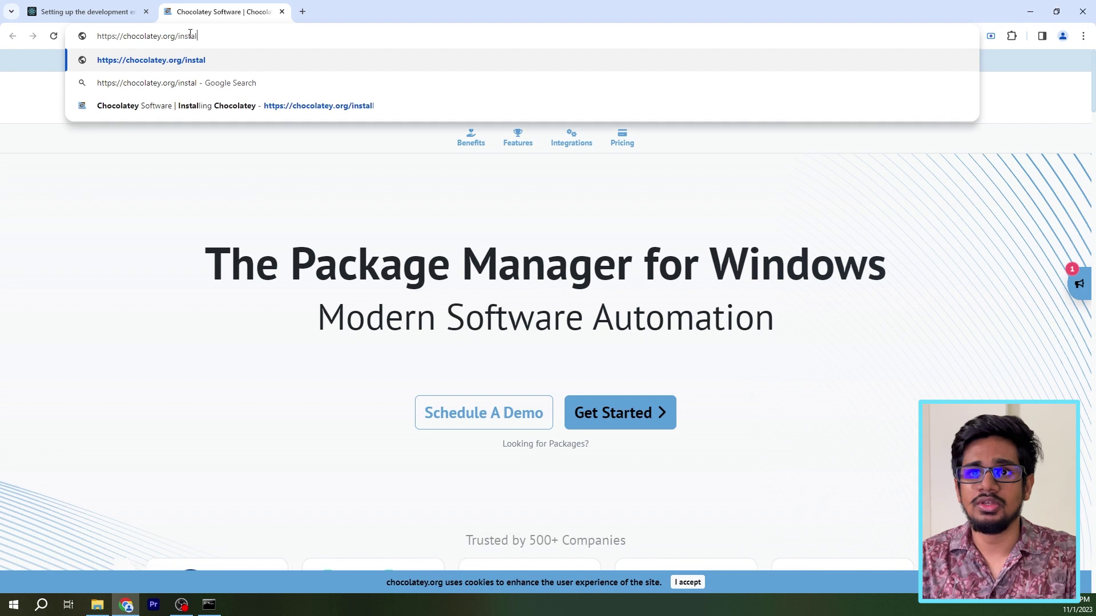
pyautogui.write('l')
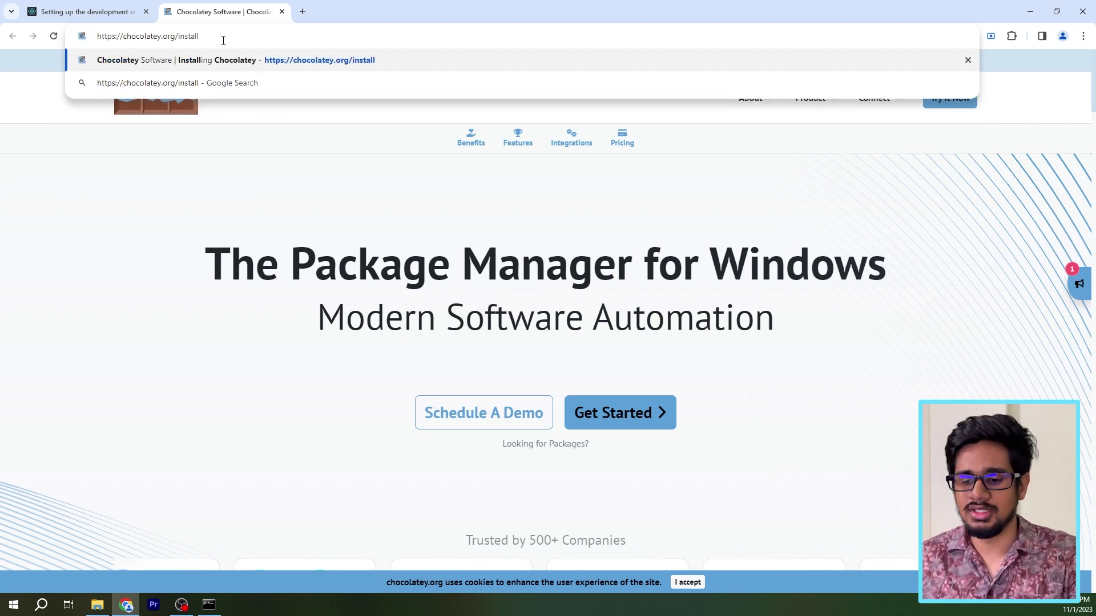
pyautogui.press('Return')
pyautogui.scroll(-4, 296, 162)
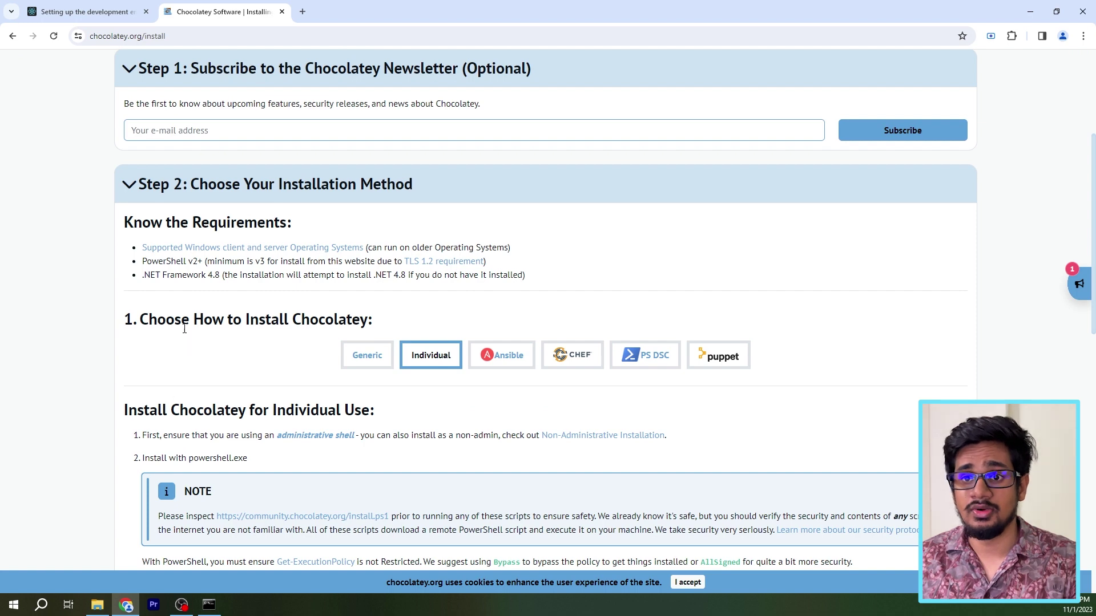
pyautogui.scroll(-3, 171, 337)
pyautogui.scroll(-2, 172, 334)
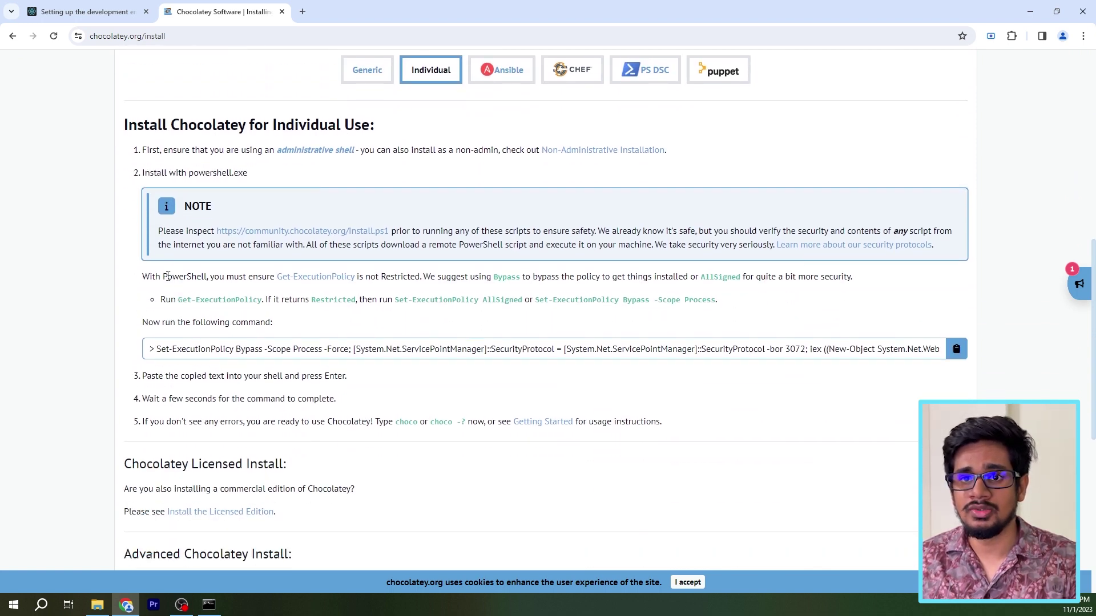
# Open Command Prompt as administrator and start Powershell in it
pyautogui.moveTo(164, 274); pyautogui.dragTo(207, 277)
pyautogui.press('super')
pyautogui.press('Escape')
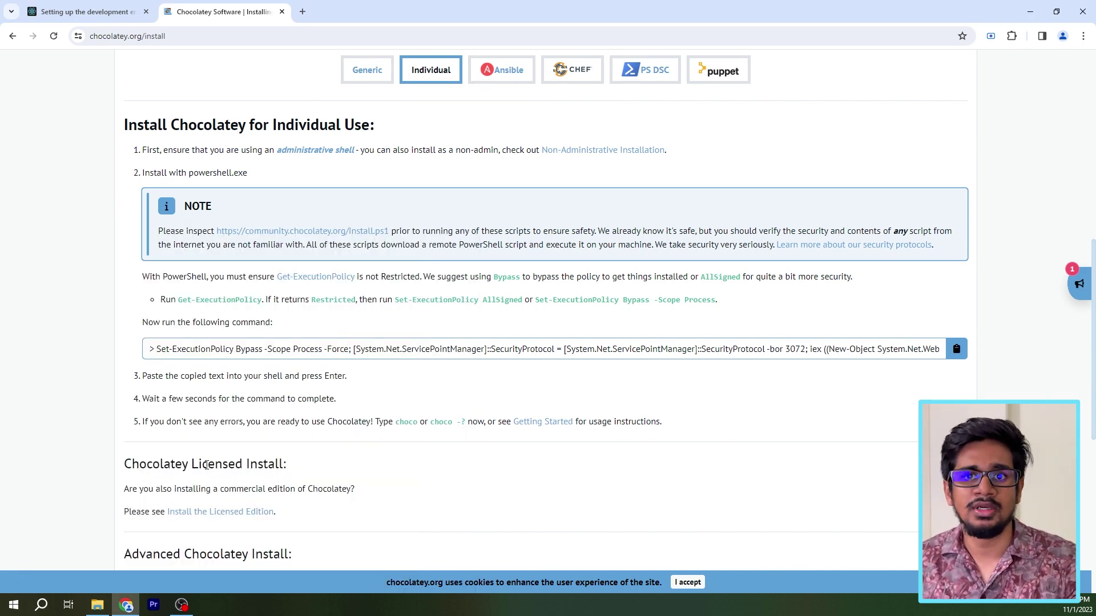
pyautogui.click(41, 605)
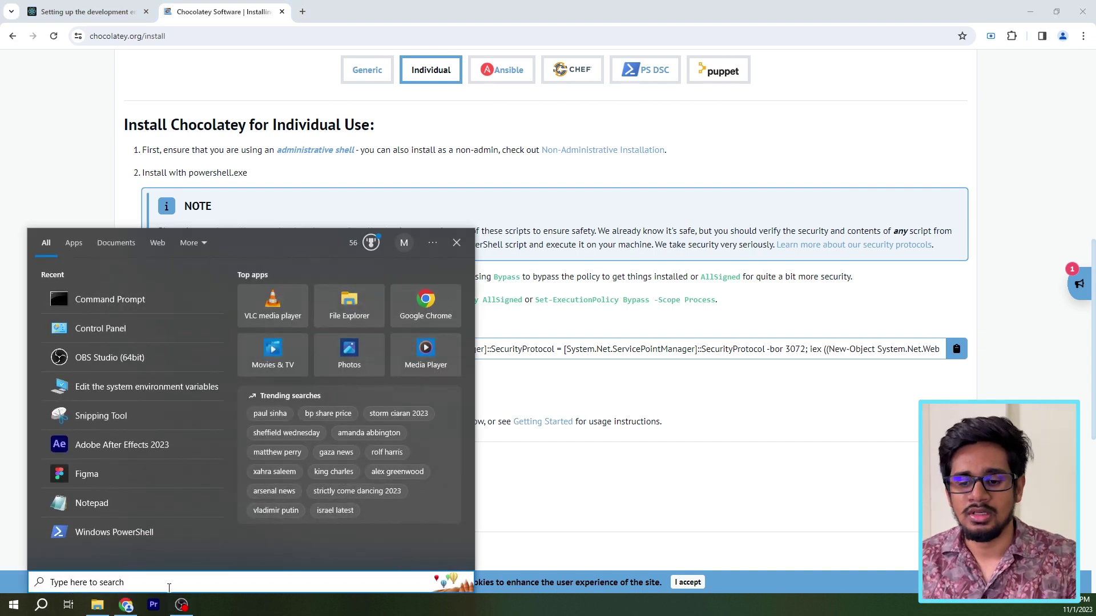
pyautogui.write('command')
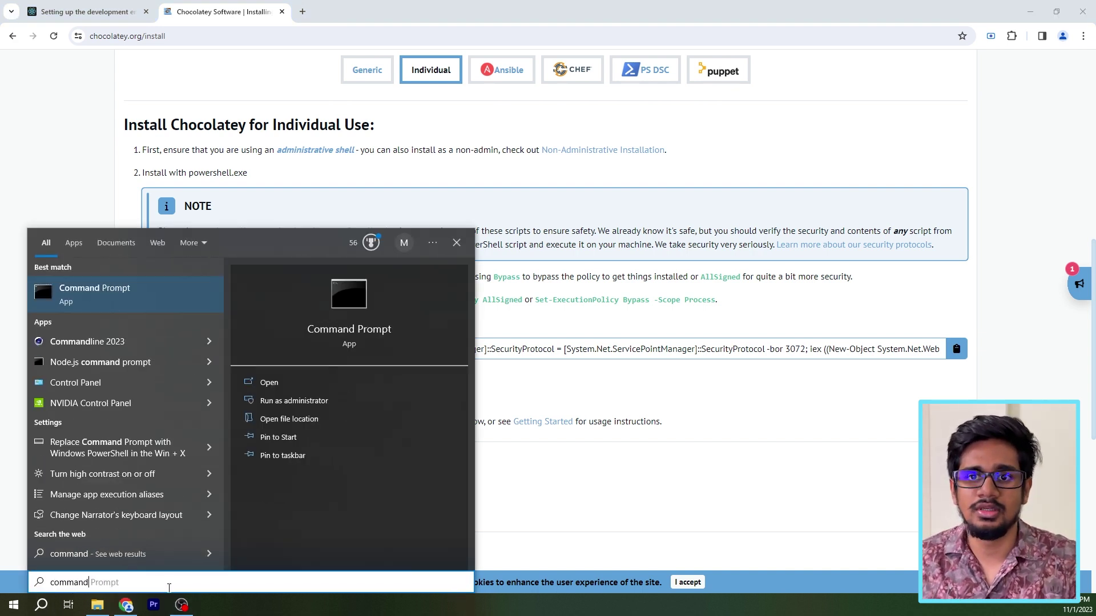
pyautogui.rightClick(135, 307)
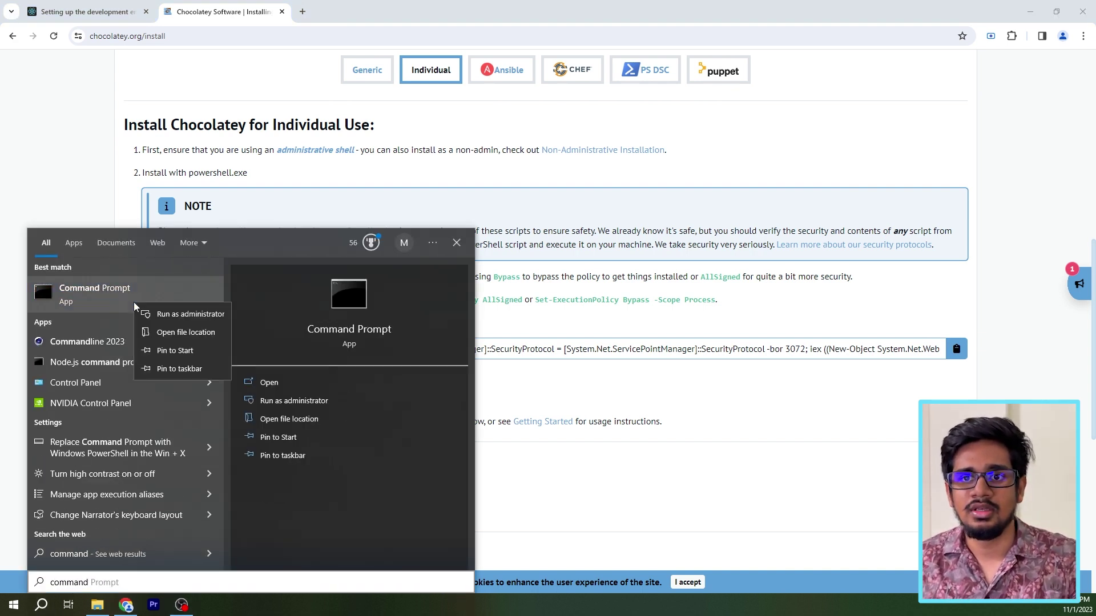
pyautogui.click(174, 316)
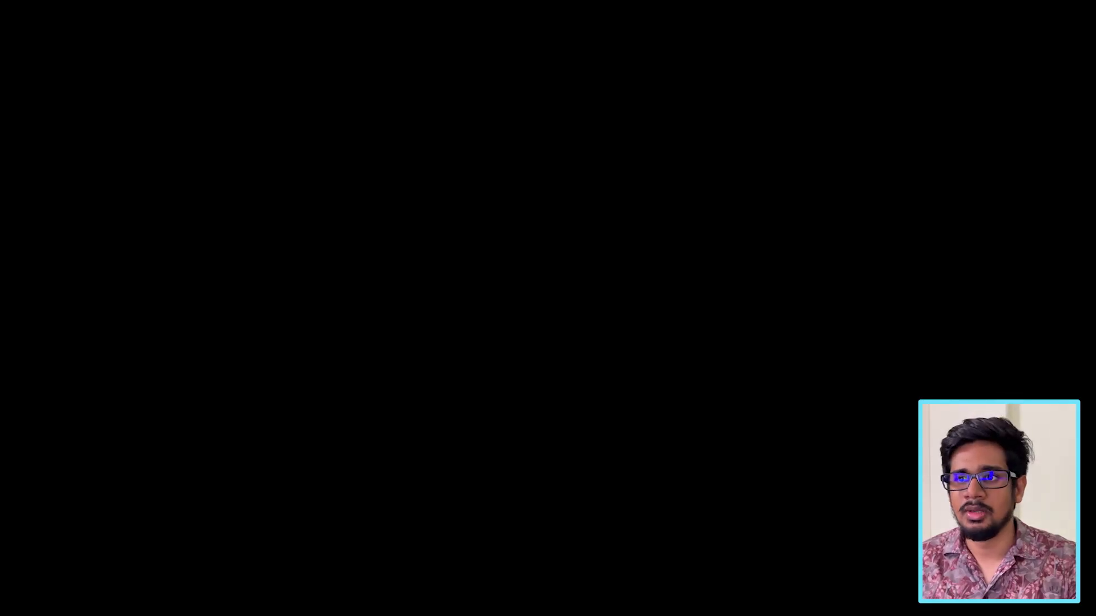
pyautogui.hotkey('alt', 'y')
pyautogui.moveTo(429, 148); pyautogui.dragTo(624, 130)
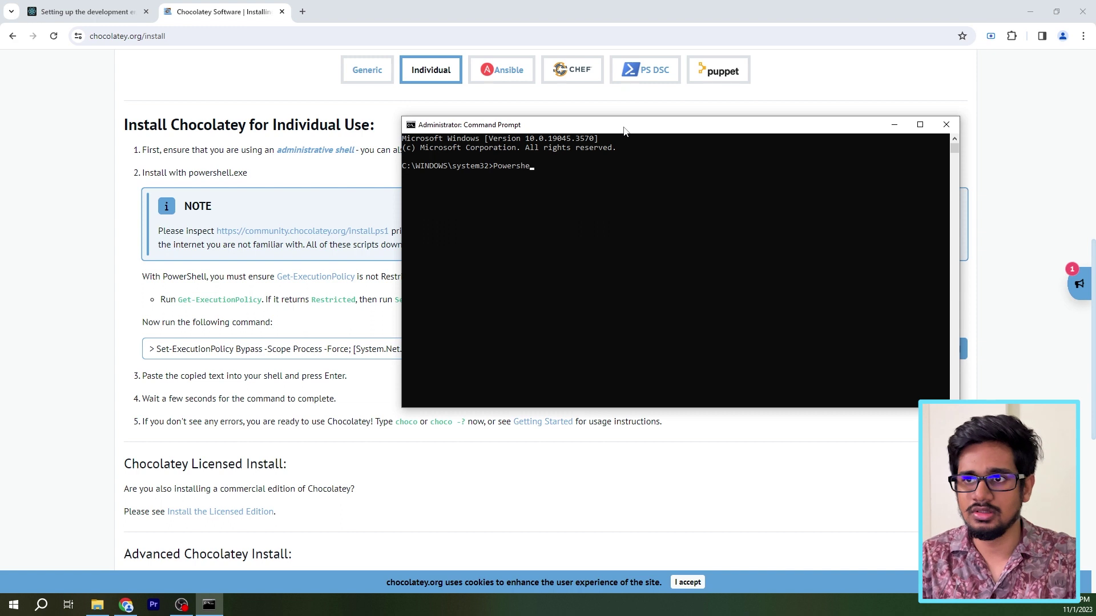
pyautogui.press('Return')
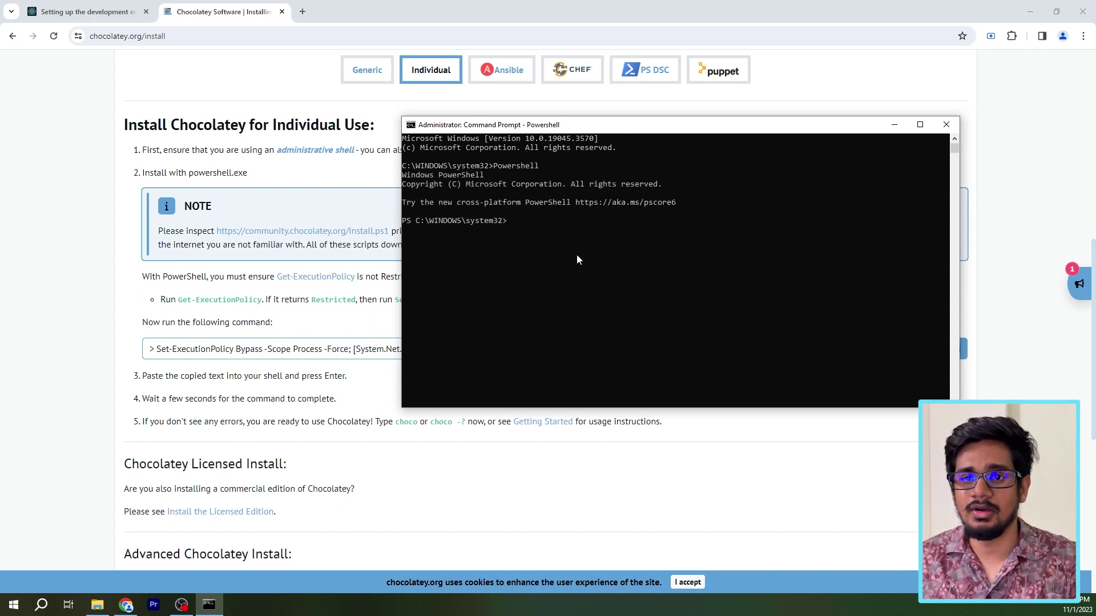
# Copy the Get-ExecutionPolicy command from the Chocolatey instructions and run it in the PowerShell session
pyautogui.click(183, 301)
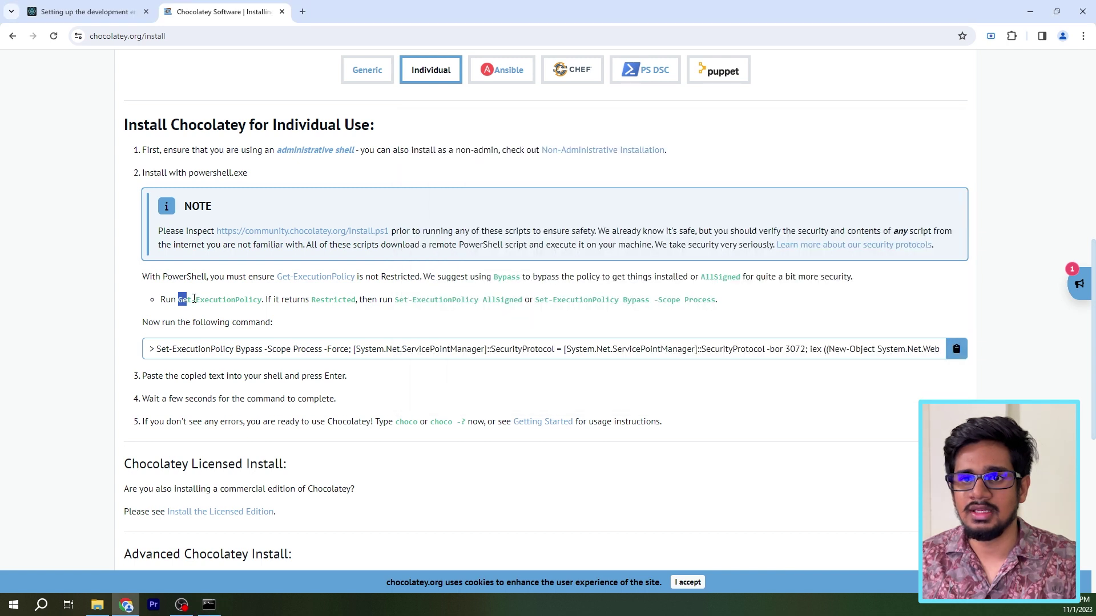
pyautogui.moveTo(178, 301); pyautogui.dragTo(270, 300)
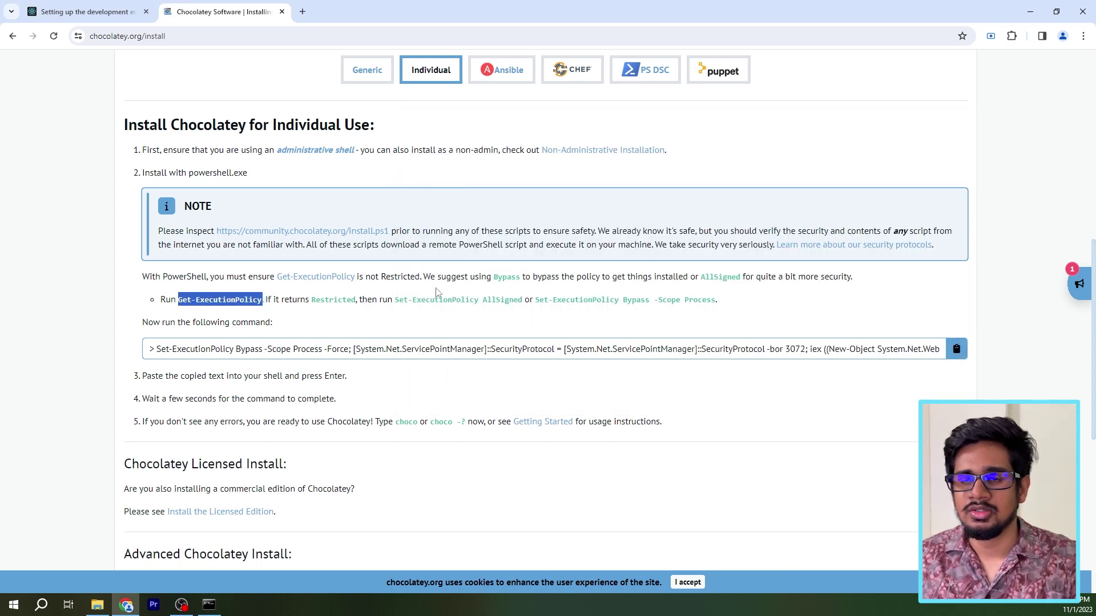
pyautogui.hotkey('alt', 'Tab')
pyautogui.write('Get-ExecutionPolicy.')
pyautogui.press('BackSpace')
pyautogui.press('Return')
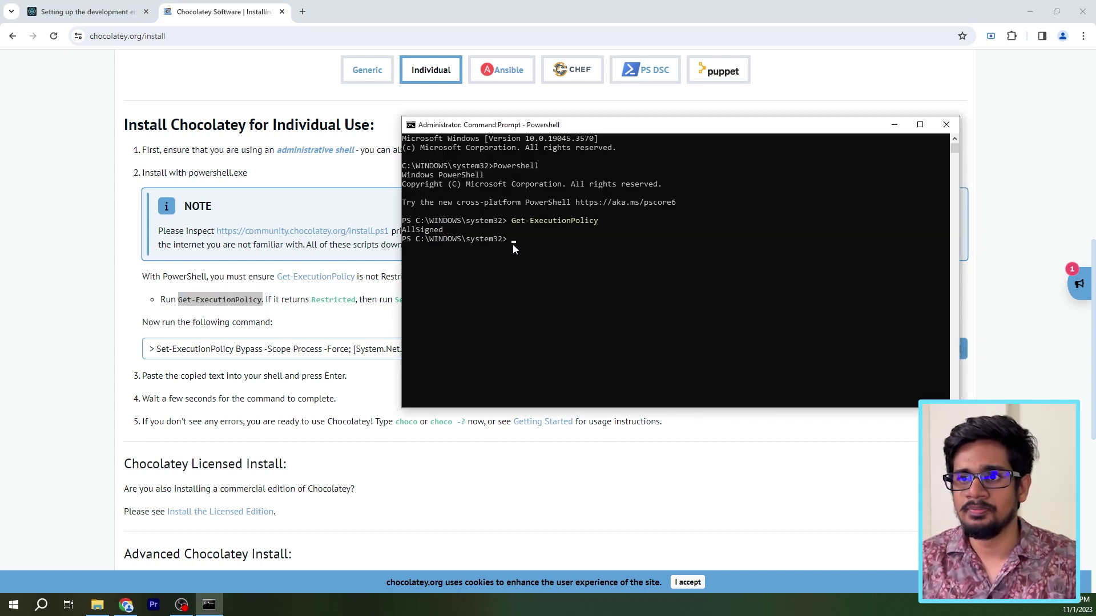
# Check the returned execution policy against the requirement in the Chocolatey installation instructions
pyautogui.click(287, 324)
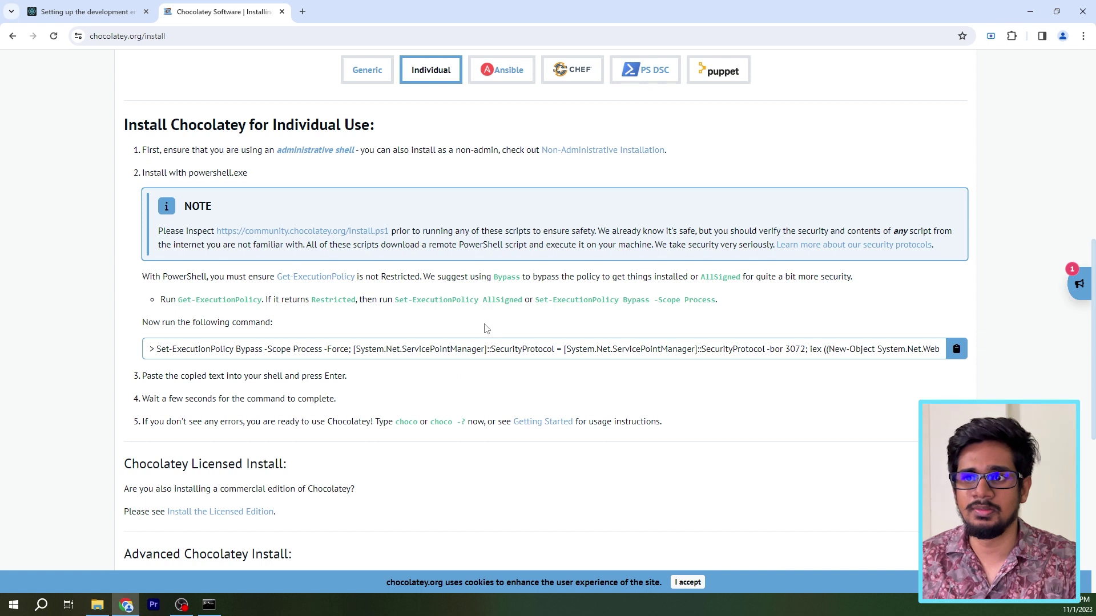
pyautogui.hotkey('alt', 'Tab')
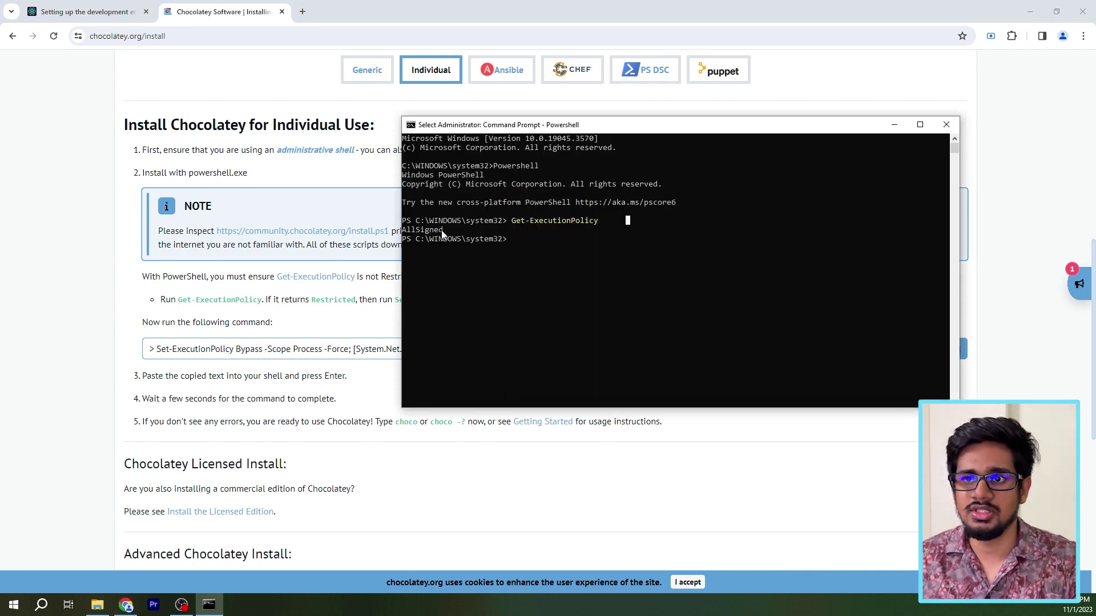
pyautogui.moveTo(442, 234); pyautogui.dragTo(404, 232)
pyautogui.hotkey('ctrl', 'c')
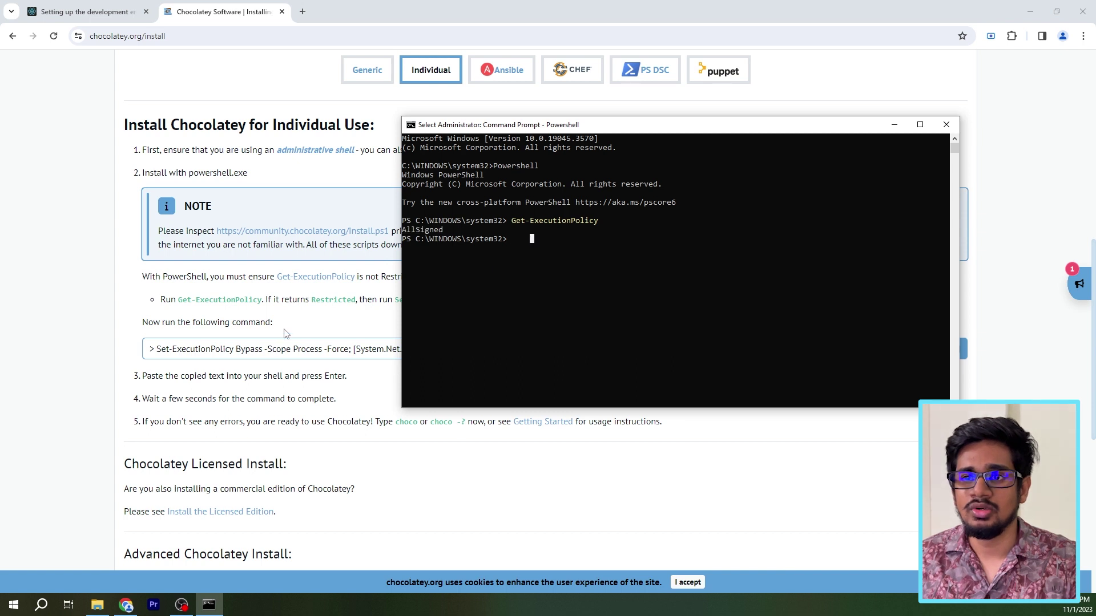
# Copy the Set-ExecutionPolicy AllSigned command from the Chocolatey instructions and run it in the PowerShell session
pyautogui.click(396, 301)
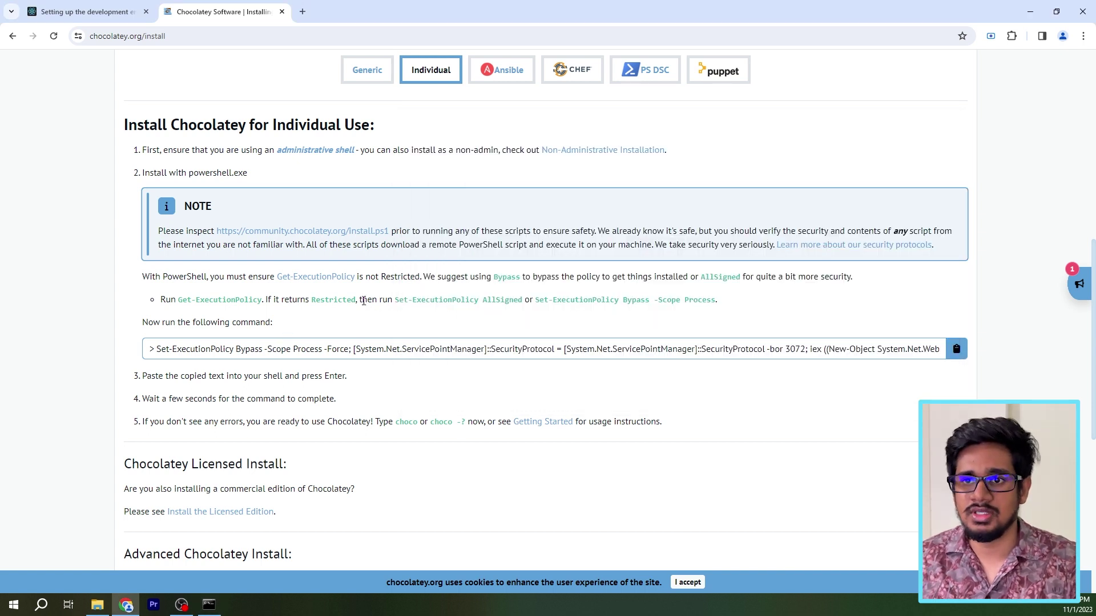
pyautogui.moveTo(356, 298); pyautogui.dragTo(311, 299)
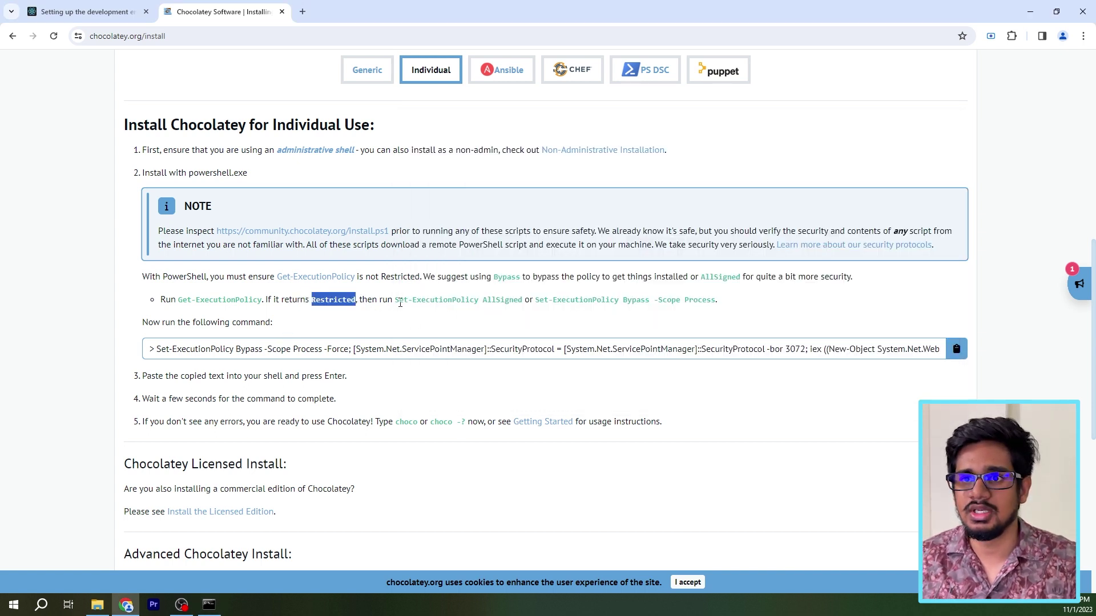
pyautogui.moveTo(395, 300); pyautogui.dragTo(520, 300)
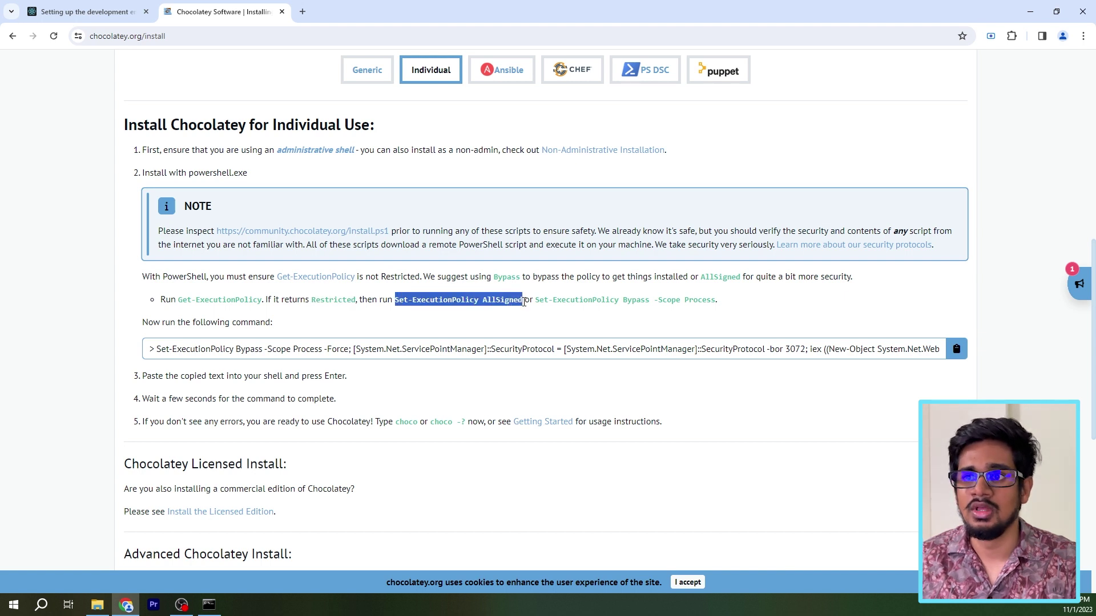
pyautogui.hotkey('alt', 'Tab')
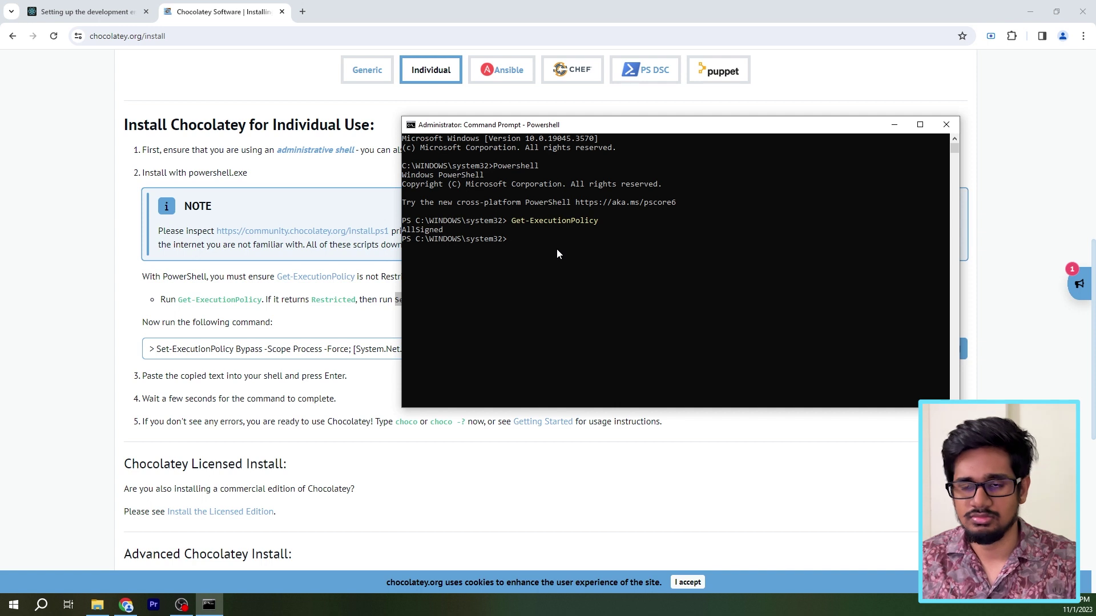
pyautogui.press('Return')
pyautogui.click(283, 368)
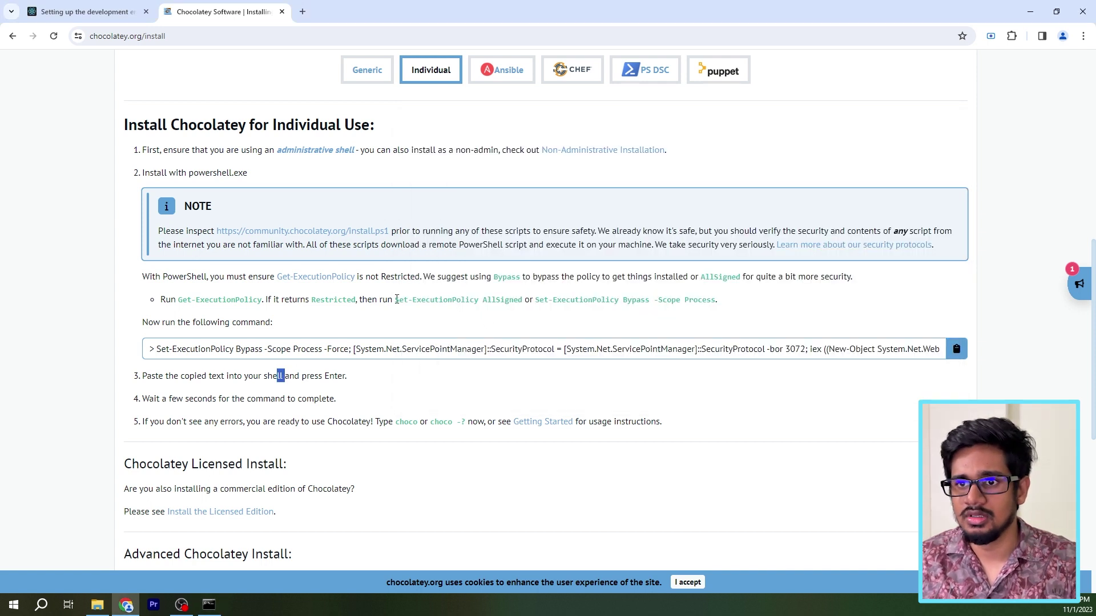
pyautogui.moveTo(396, 301); pyautogui.dragTo(523, 302)
pyautogui.rightClick(520, 302)
pyautogui.click(533, 313)
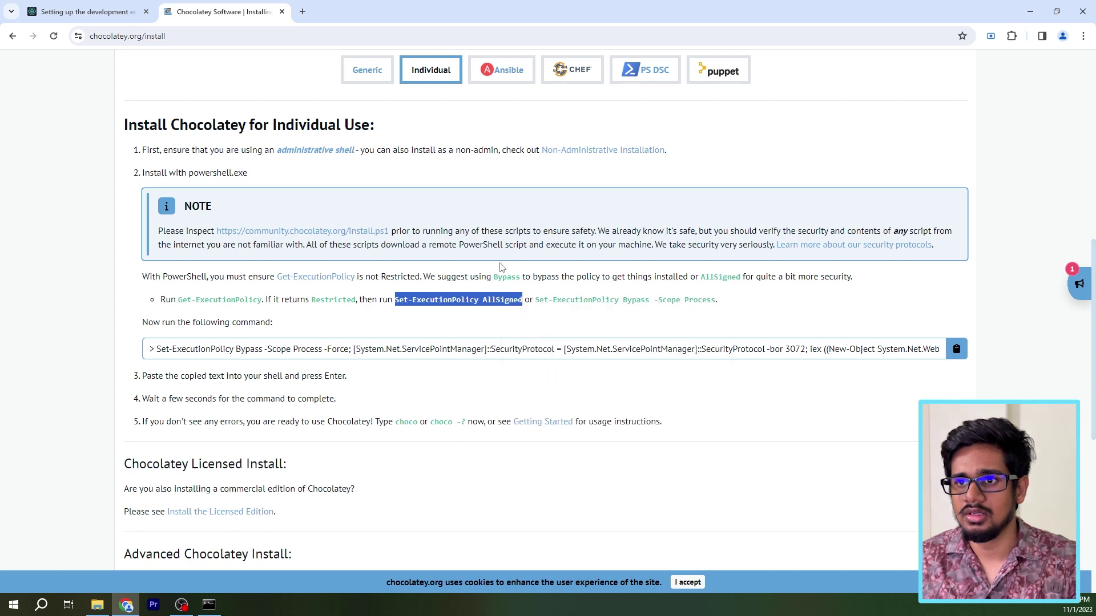
pyautogui.hotkey('alt', 'Tab')
pyautogui.rightClick(555, 234)
pyautogui.press('Return')
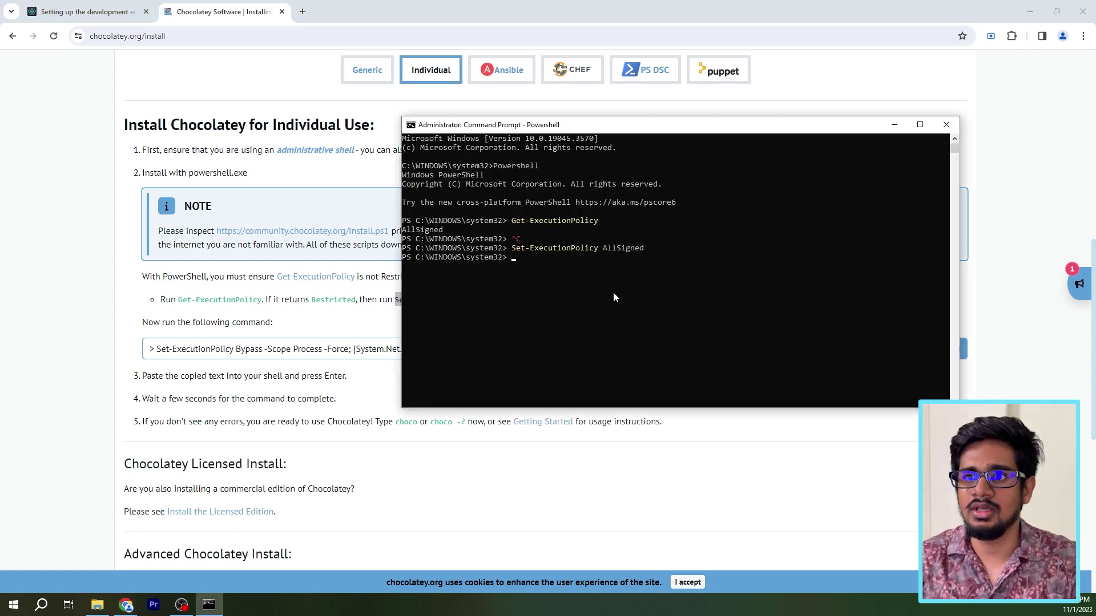
# Rerun Get-ExecutionPolicy in the PowerShell session to check the current execution policy
pyautogui.press('Up')
pyautogui.press('Up')
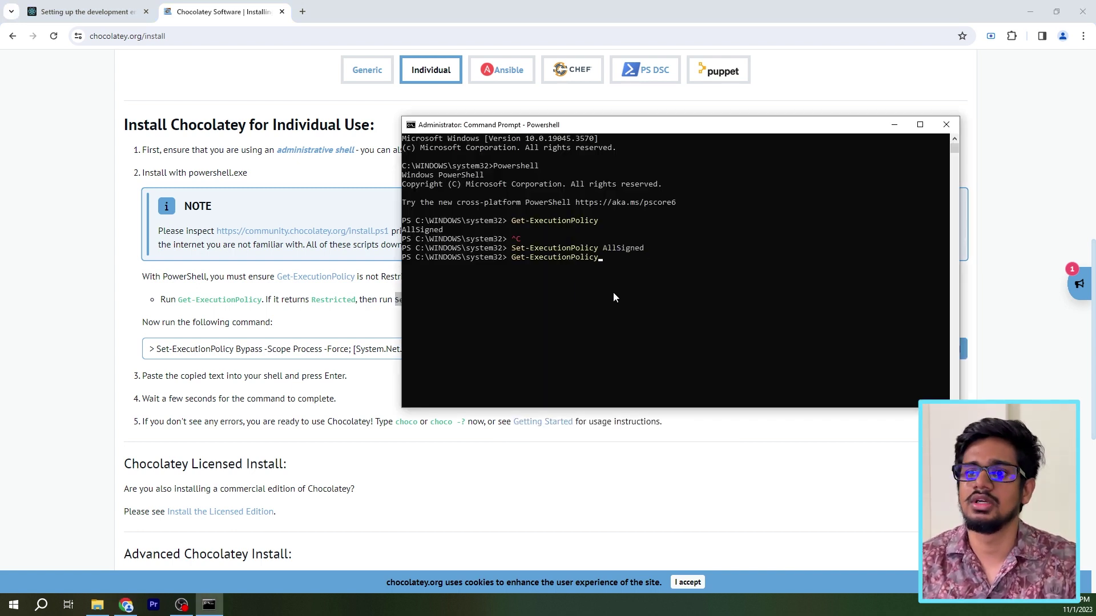
pyautogui.press('Return')
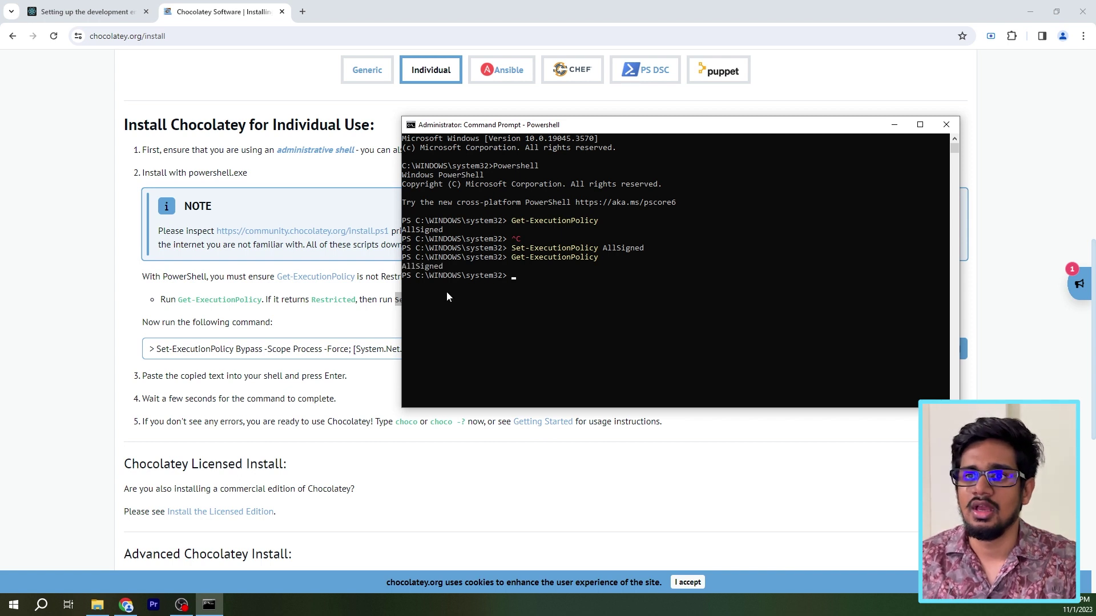
pyautogui.moveTo(444, 267); pyautogui.dragTo(405, 273)
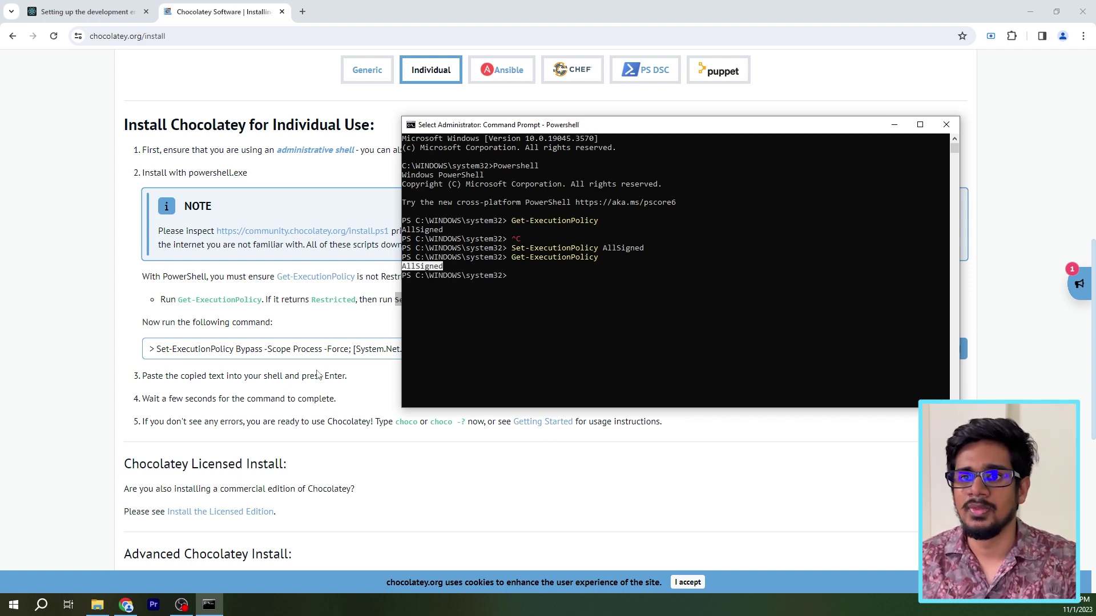
# Copy the full Chocolatey install command from the instructions, run it in PowerShell, and run choco to check the installation
pyautogui.click(347, 318)
pyautogui.moveTo(164, 322); pyautogui.dragTo(311, 340)
pyautogui.click(627, 411)
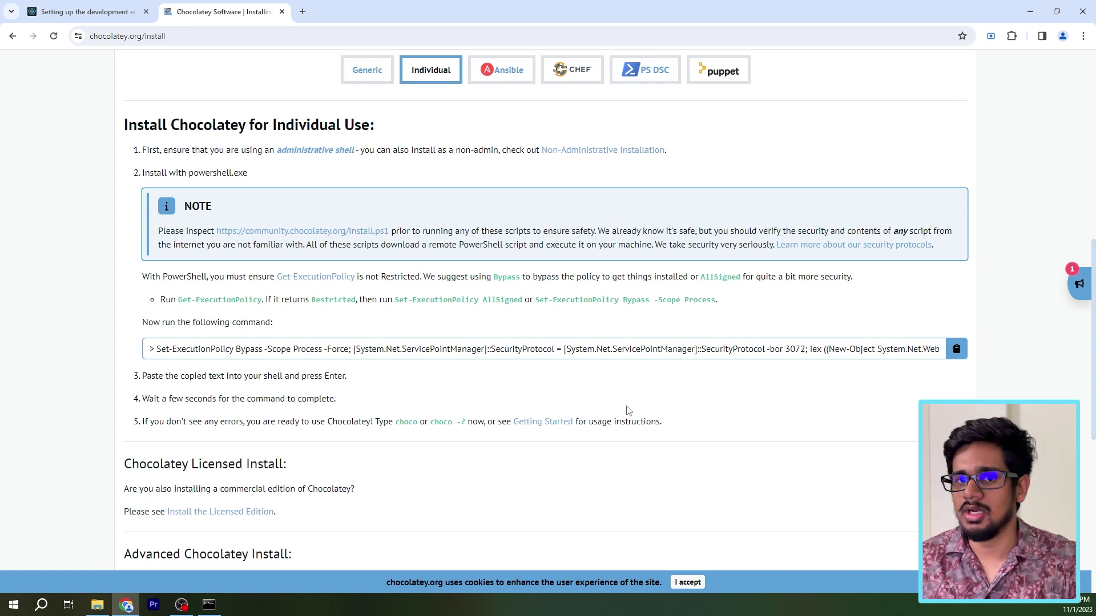
pyautogui.click(956, 349)
pyautogui.hotkey('alt', 'Tab')
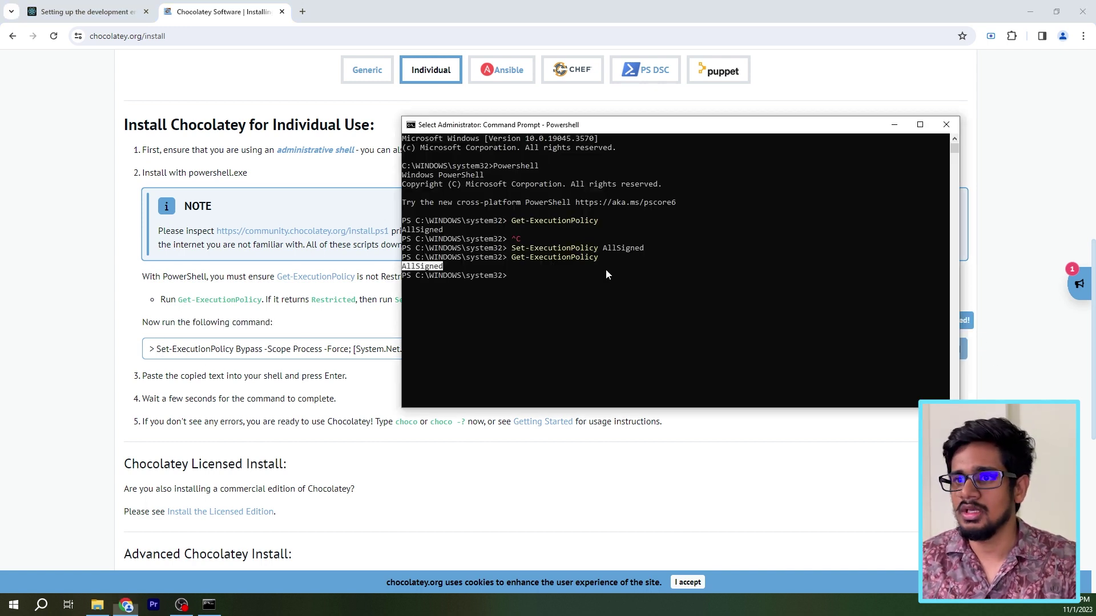
pyautogui.press('Escape')
pyautogui.click(536, 257)
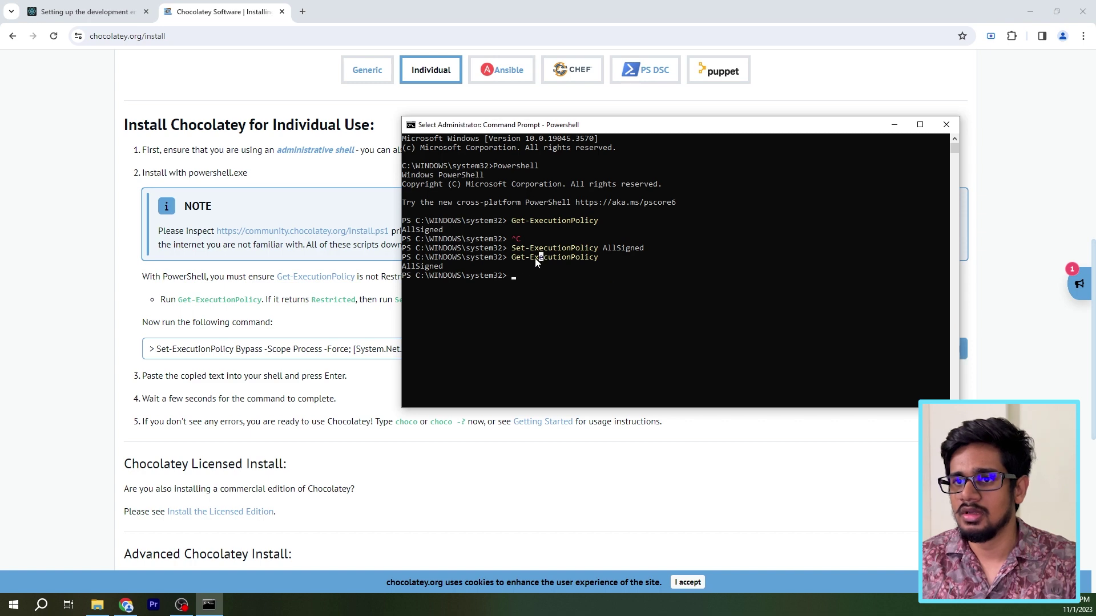
pyautogui.press('Escape')
pyautogui.hotkey('ctrl', 'c')
pyautogui.hotkey('alt', 'Tab')
pyautogui.click(956, 349)
pyautogui.hotkey('alt', 'Tab')
pyautogui.hotkey('ctrl', 'v')
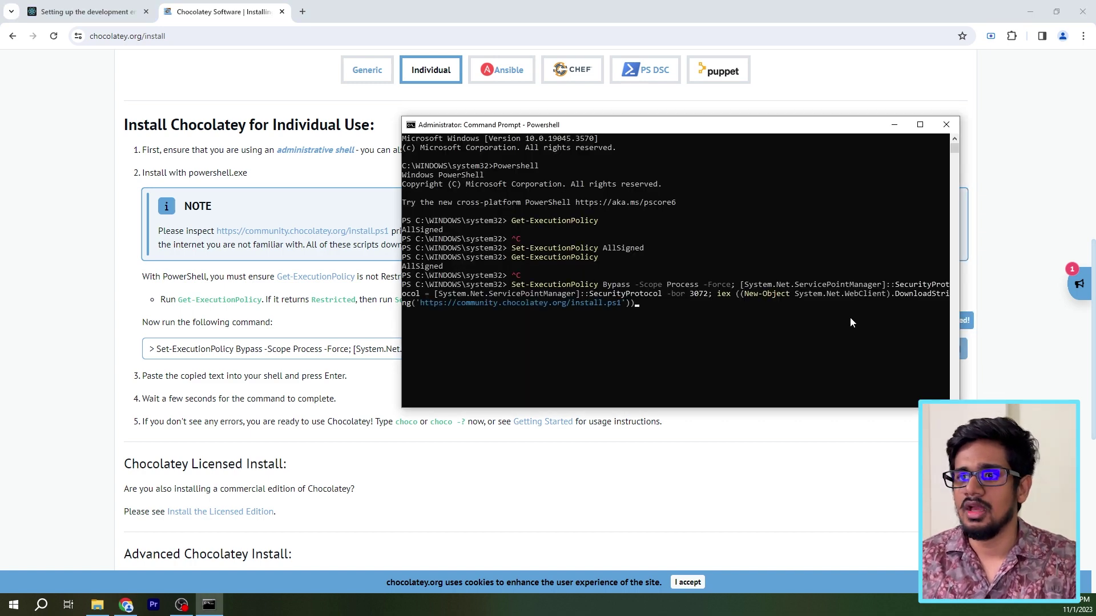
pyautogui.press('Return')
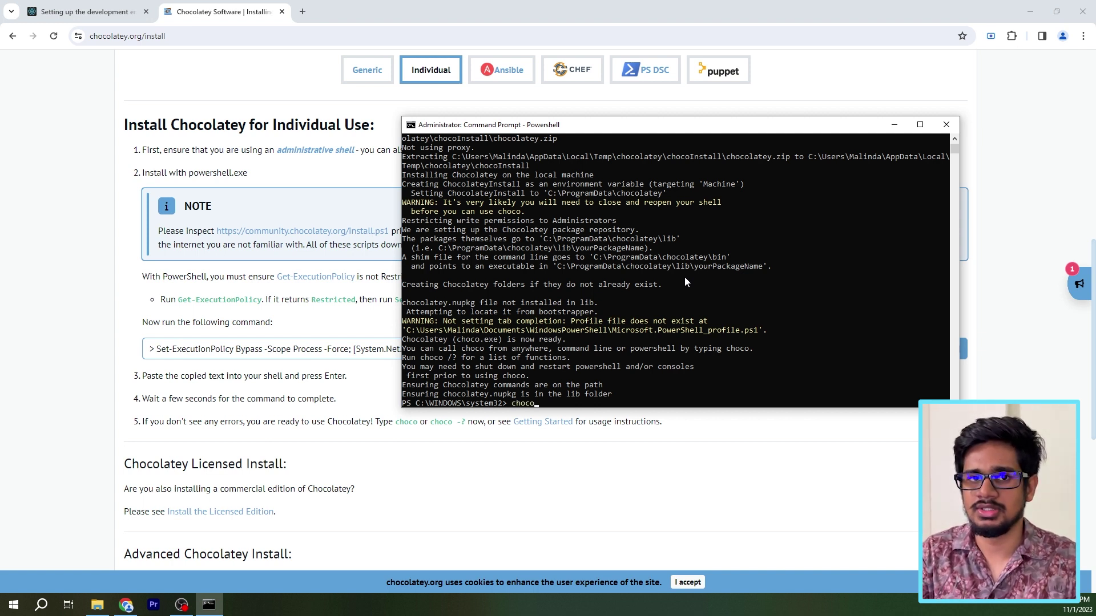
pyautogui.press('Return')
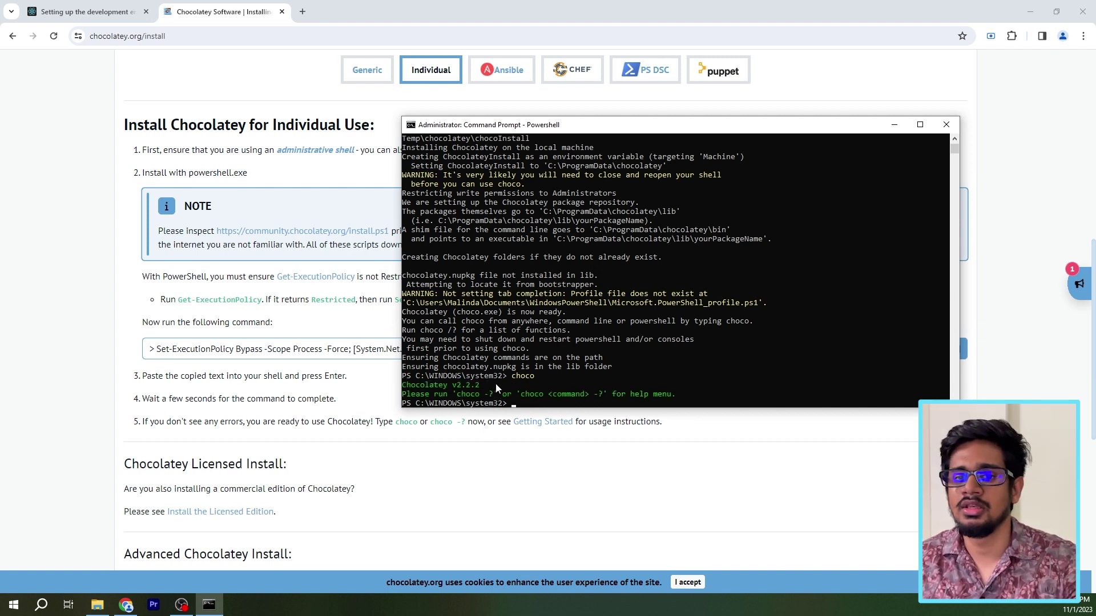
# Look for the chocolatey folder in C:\ProgramData and compare its location with the paths in the installer output
pyautogui.click(97, 605)
pyautogui.scroll(-2, 266, 308)
pyautogui.scroll(-1, 266, 308)
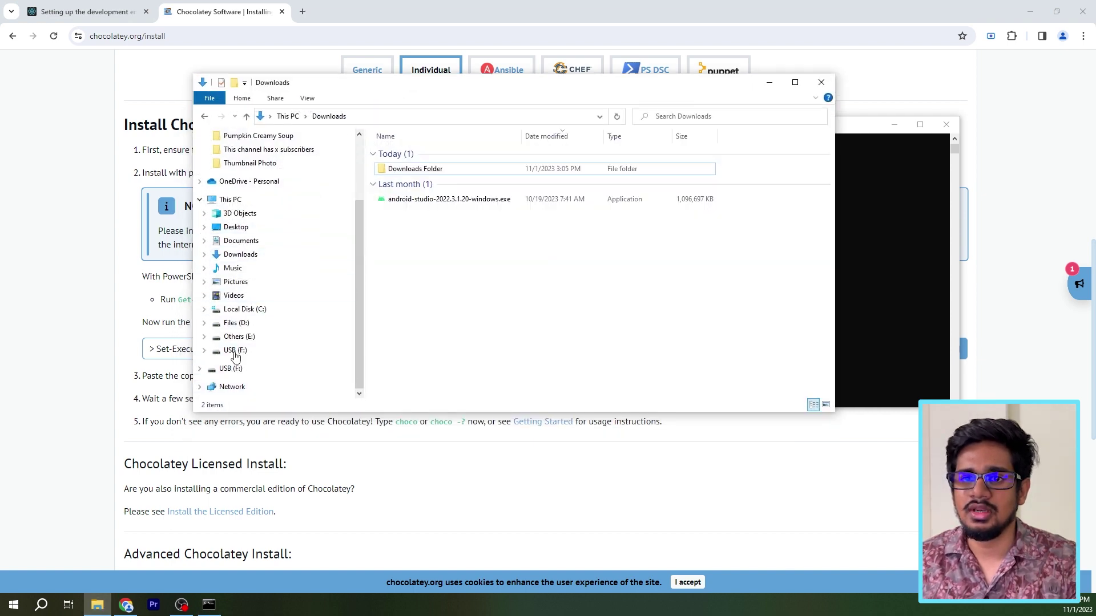
pyautogui.click(246, 309)
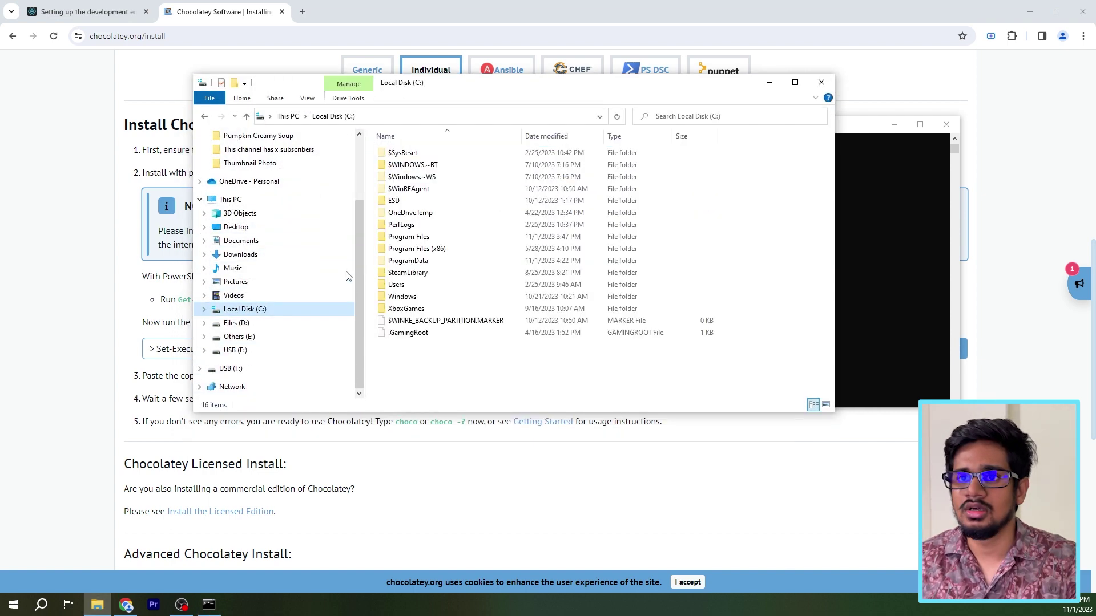
pyautogui.click(427, 262)
pyautogui.doubleClick(427, 262)
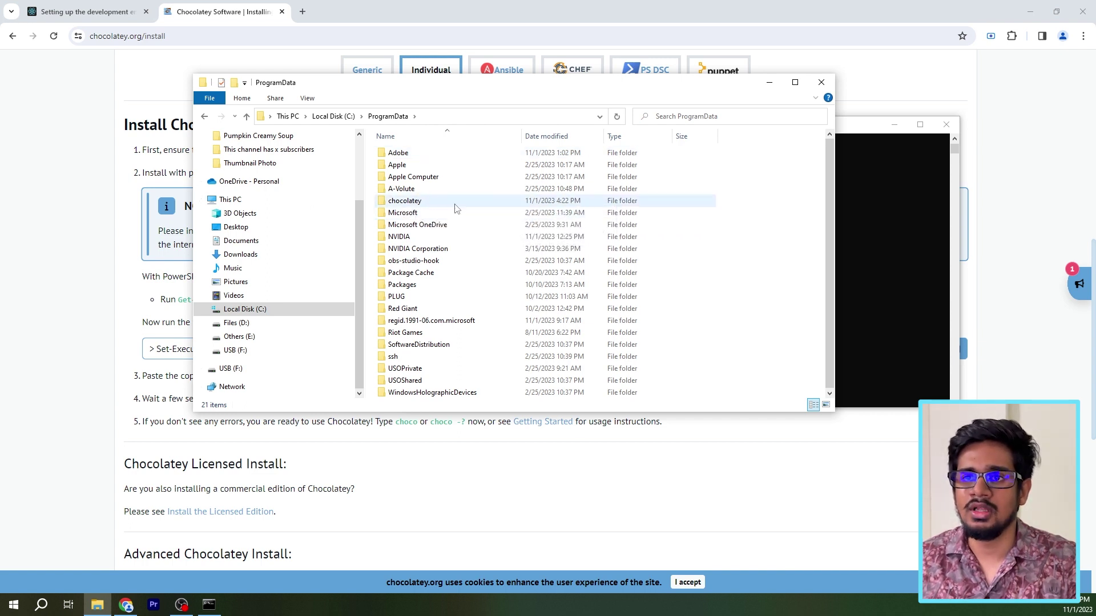
pyautogui.click(888, 228)
pyautogui.scroll(7, 667, 287)
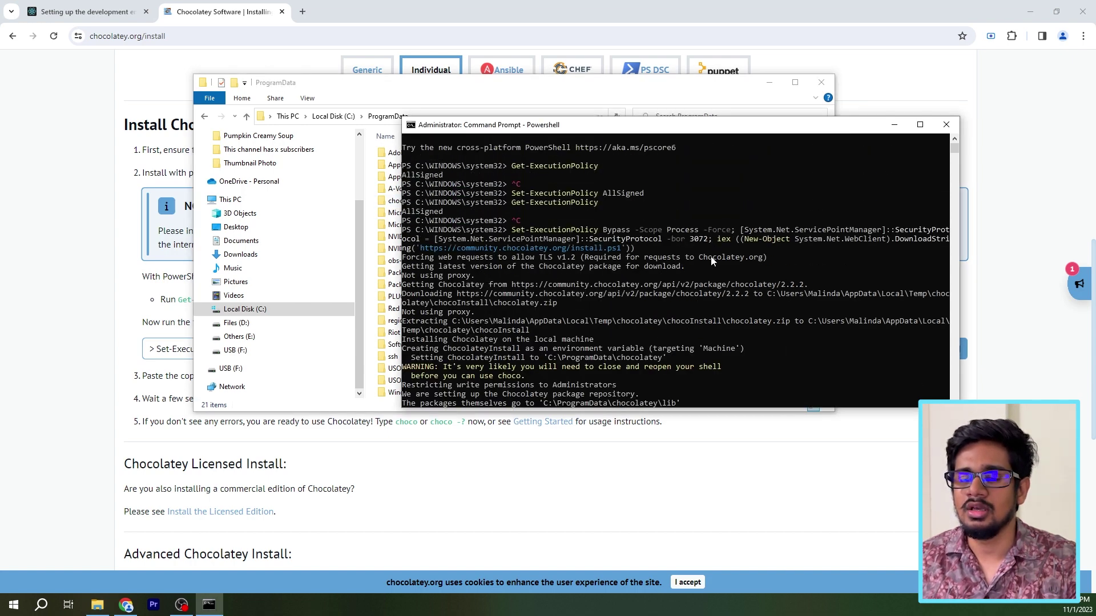
pyautogui.scroll(-7, 628, 234)
pyautogui.click(531, 98)
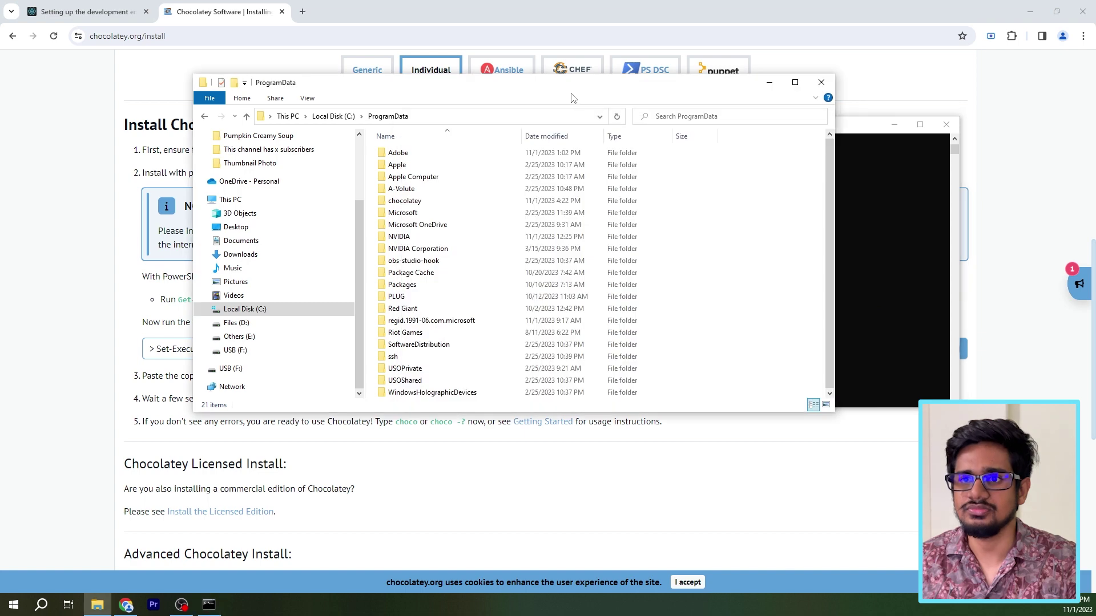
pyautogui.click(768, 83)
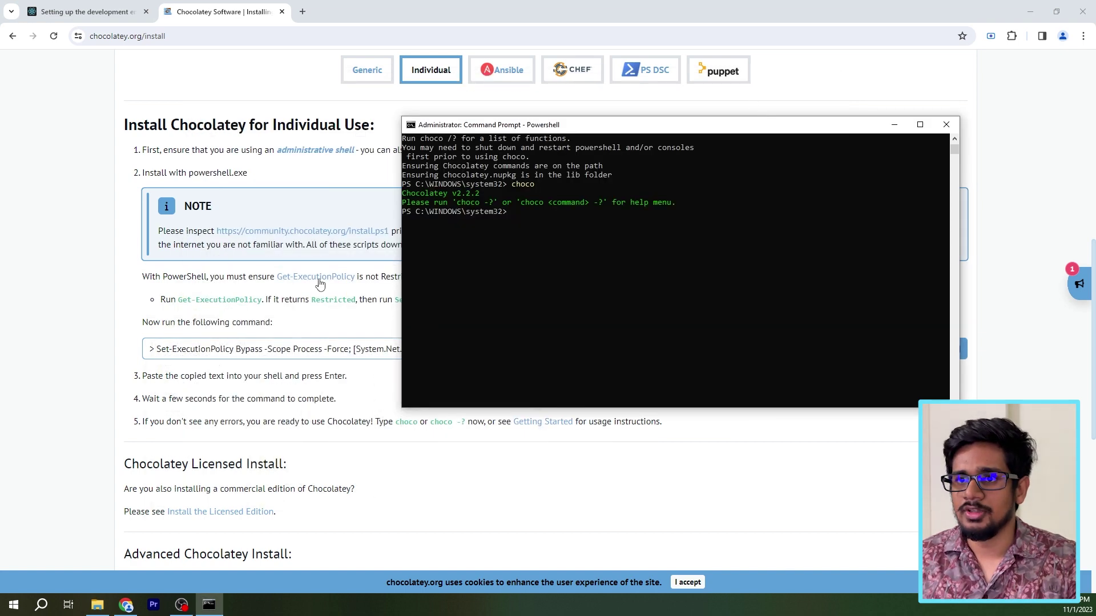
# Start cmd inside the PowerShell session and run choco there to check that Chocolatey responds
pyautogui.write('cmd')
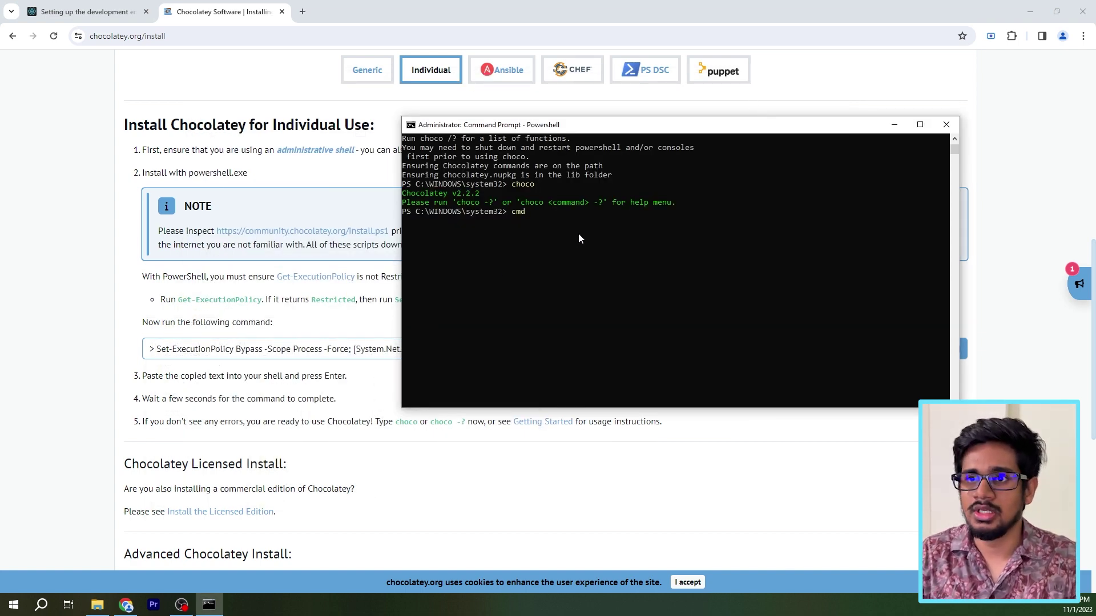
pyautogui.press('Return')
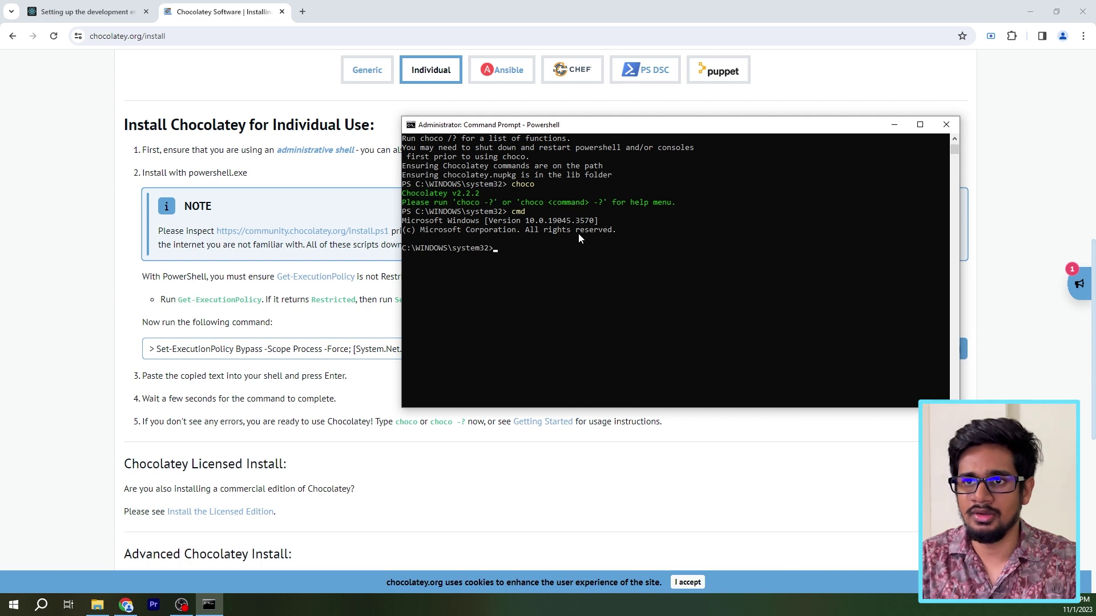
pyautogui.write('choco')
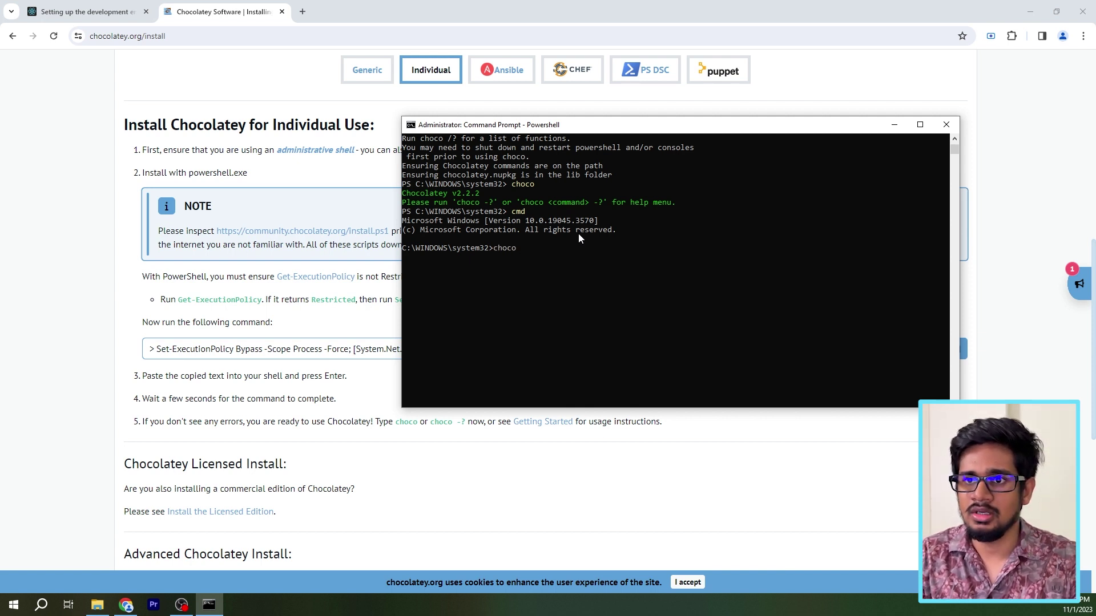
pyautogui.press('Return')
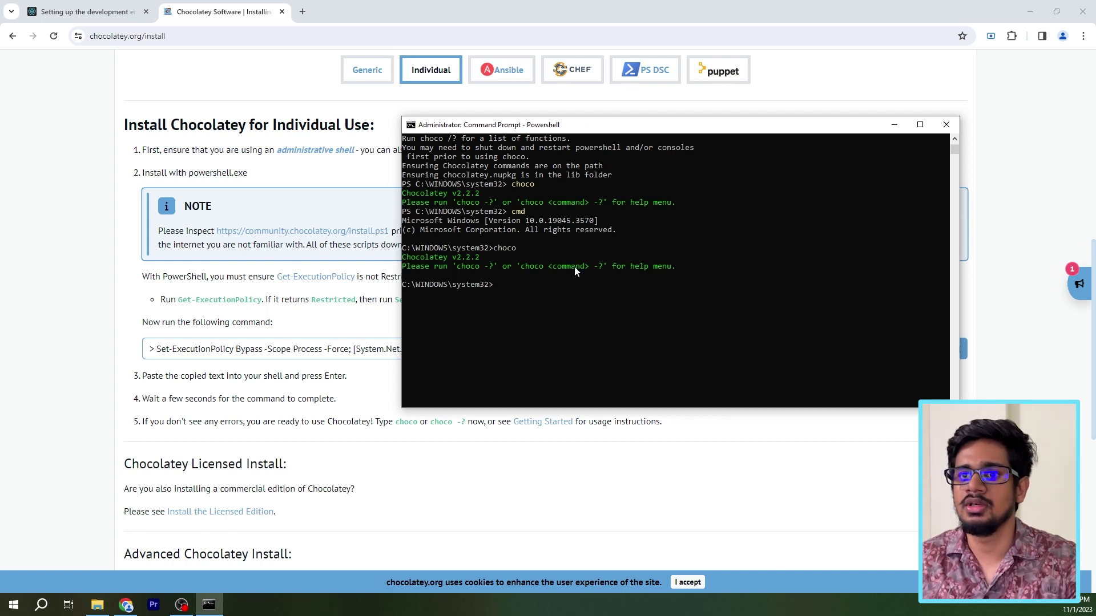
pyautogui.moveTo(478, 255); pyautogui.dragTo(401, 257)
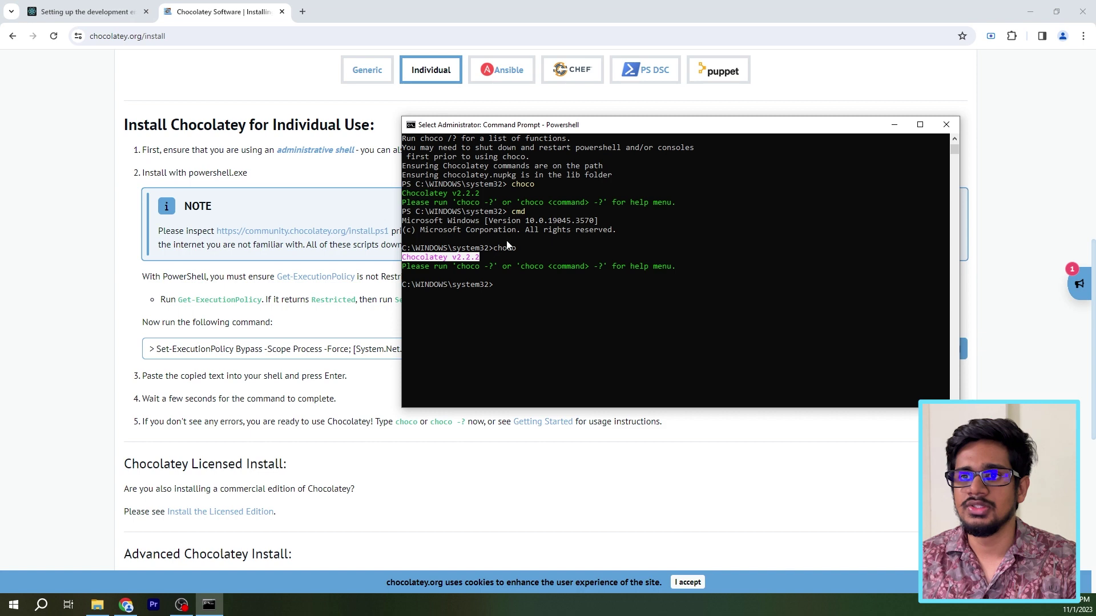
# Copy choco install -y nodejs-lts microsoft-openjdk11 from the React Native environment setup page and run it in the administrator console
pyautogui.click(88, 12)
pyautogui.scroll(-4, 488, 274)
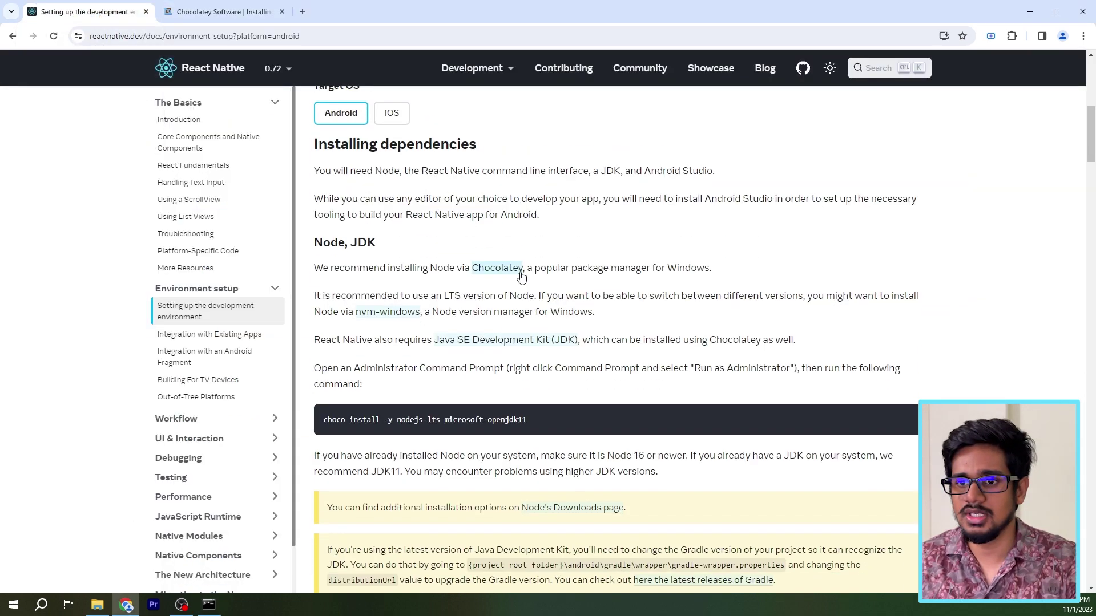
pyautogui.scroll(1, 489, 313)
pyautogui.scroll(1, 489, 314)
pyautogui.moveTo(323, 359); pyautogui.dragTo(582, 365)
pyautogui.click(539, 375)
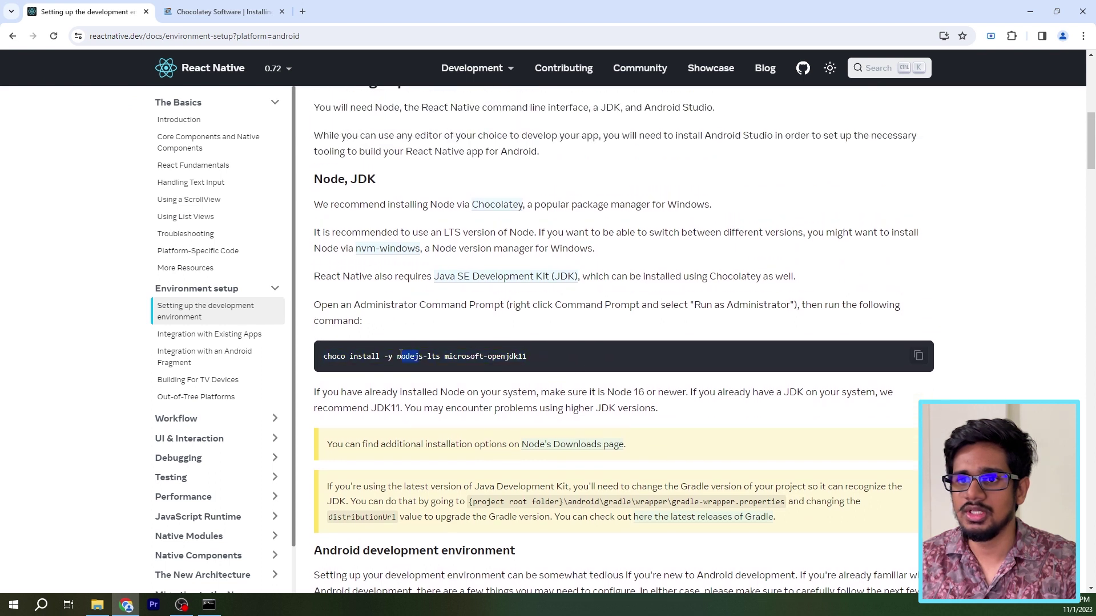
pyautogui.moveTo(544, 358); pyautogui.dragTo(490, 354)
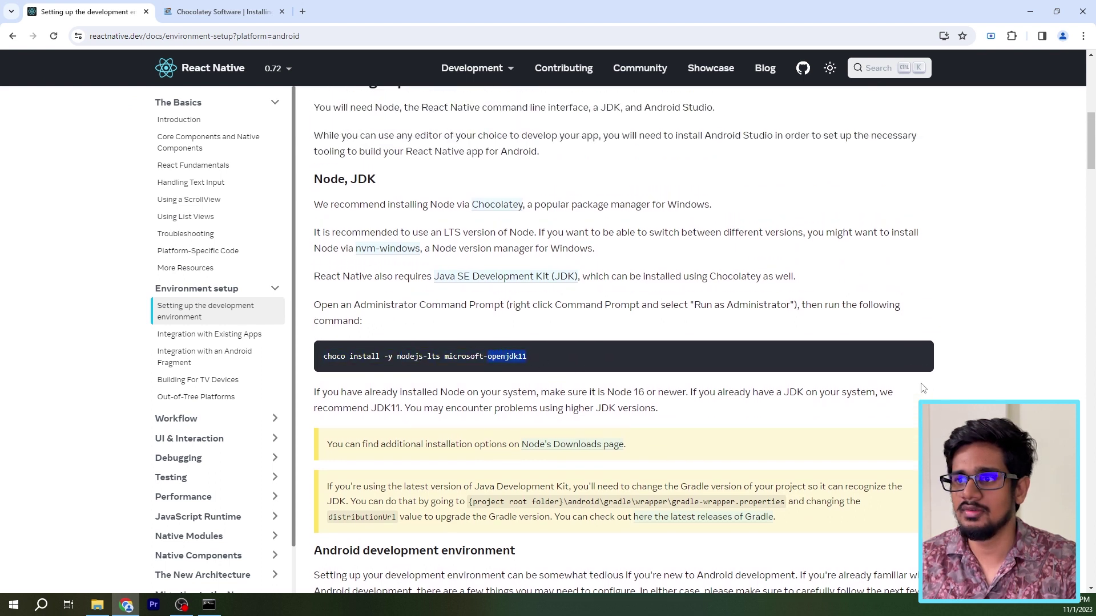
pyautogui.click(918, 356)
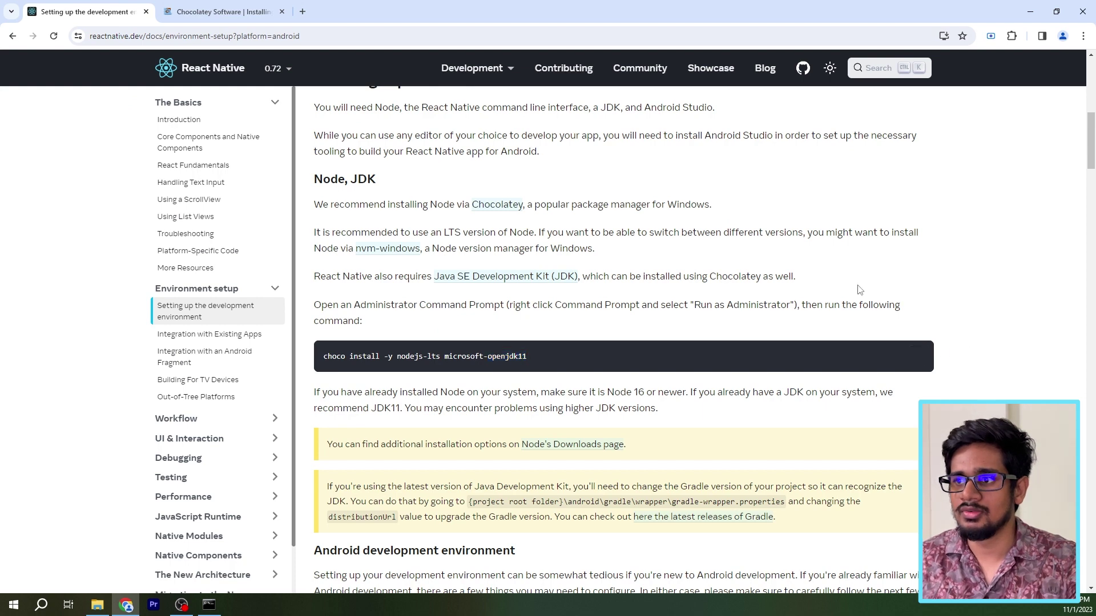
pyautogui.hotkey('alt', 'Tab')
pyautogui.rightClick(541, 276)
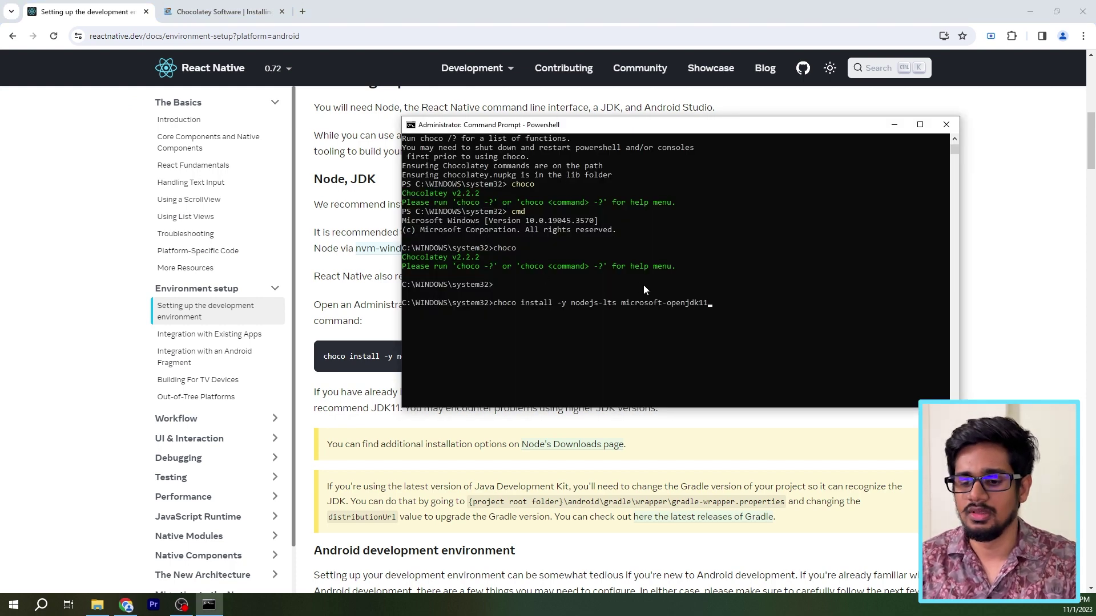
pyautogui.press('Return')
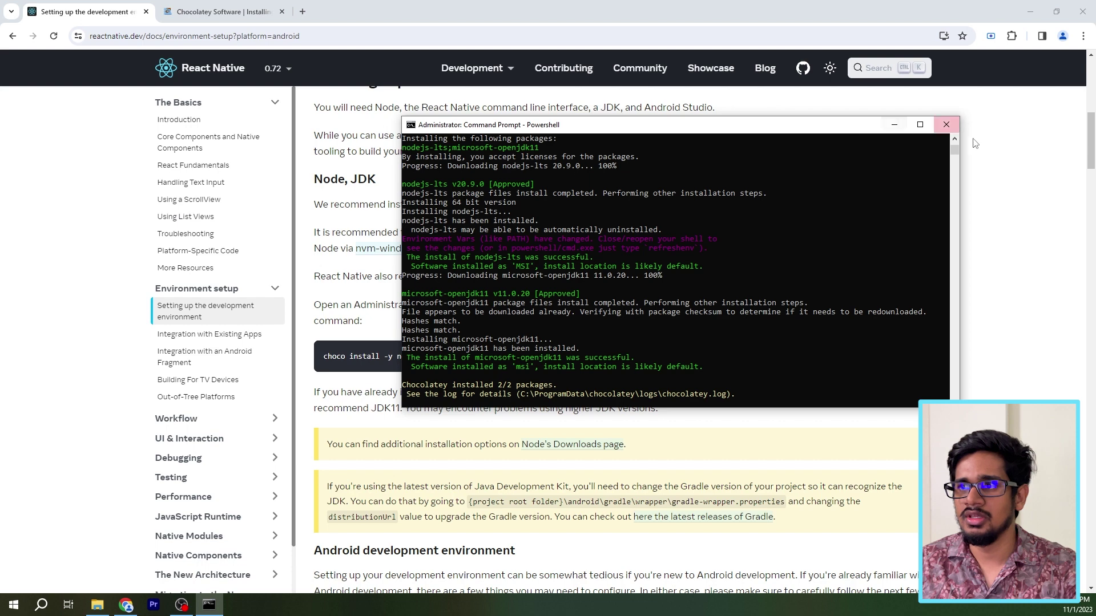
# Close the finished install console and run npm -v in a fresh administrator Command Prompt to check the npm version
pyautogui.click(945, 126)
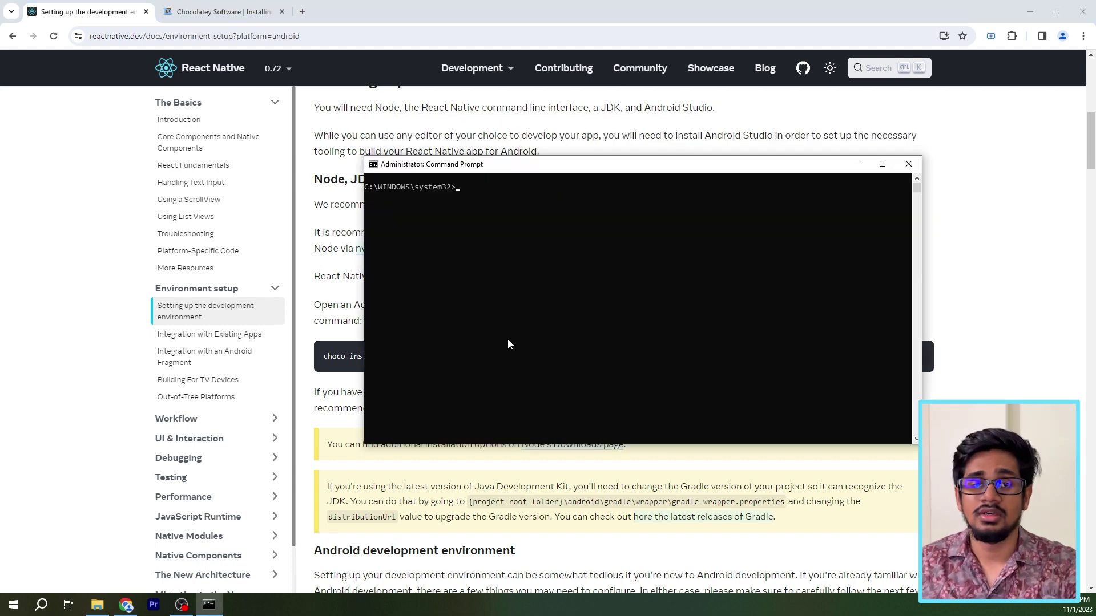
pyautogui.write('npm')
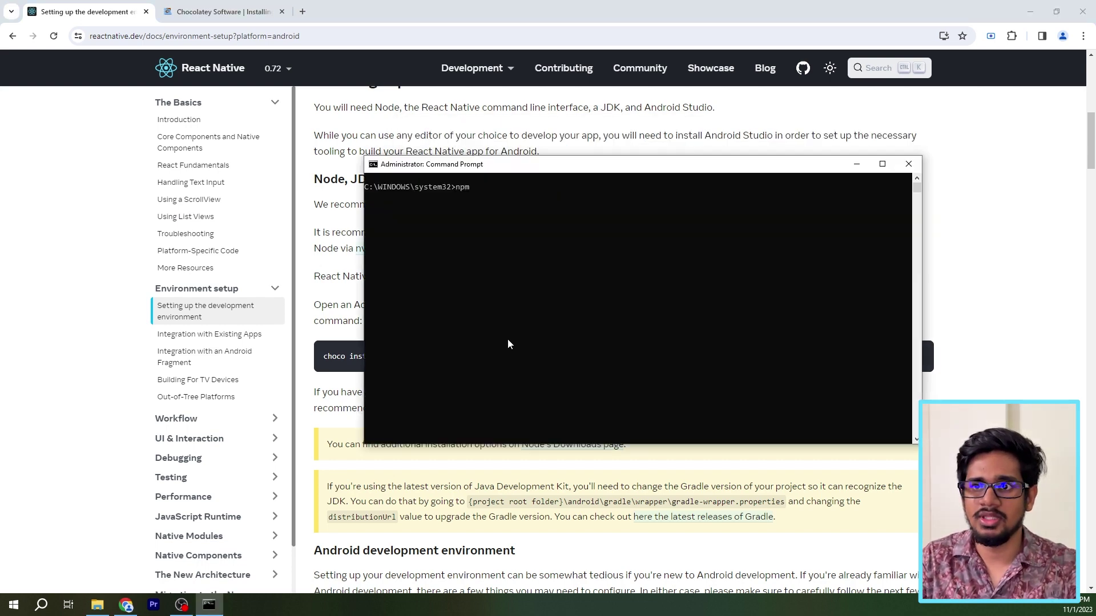
pyautogui.write(' -v')
pyautogui.press('Return')
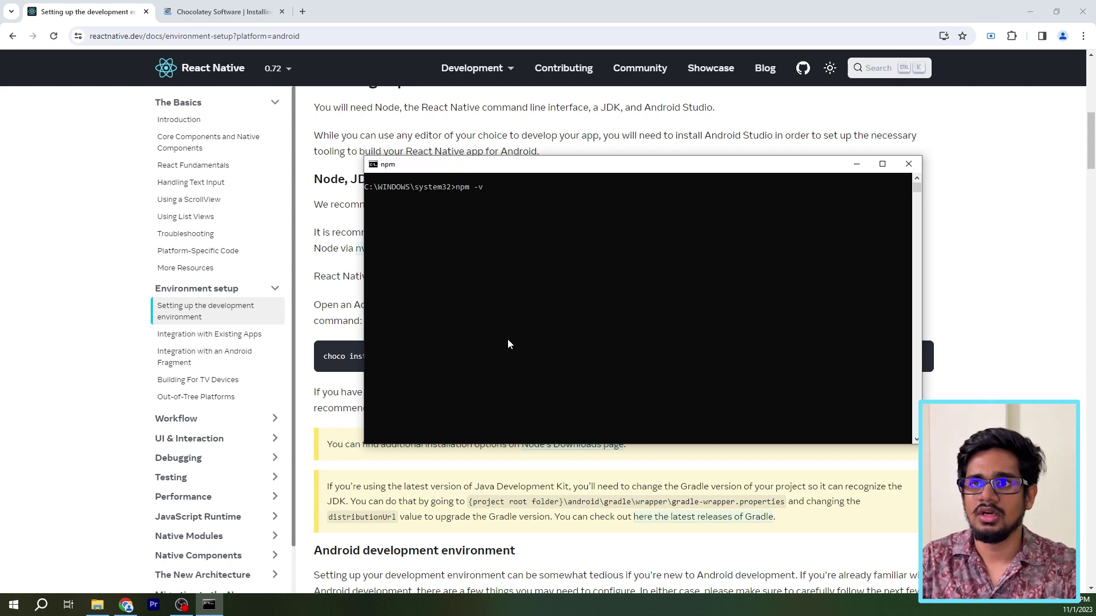
pyautogui.moveTo(391, 196); pyautogui.dragTo(353, 200)
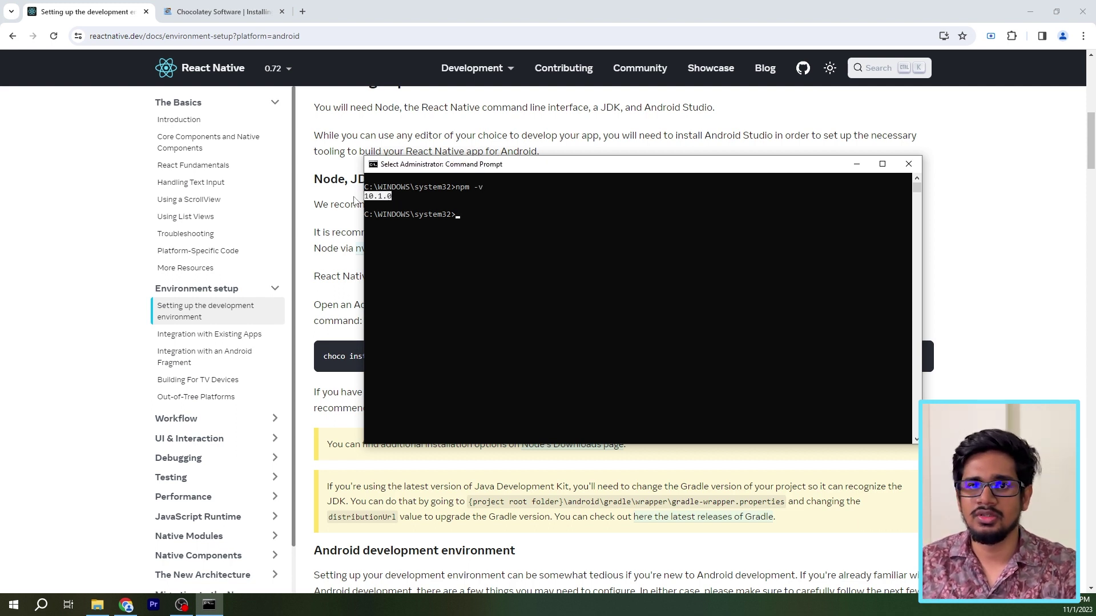
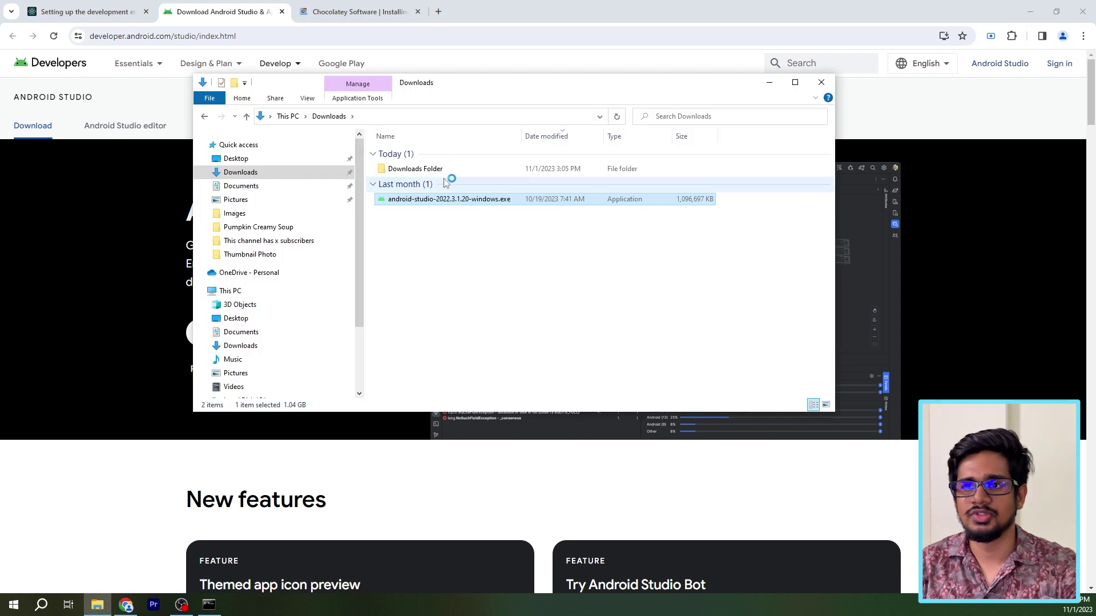
# Launch android-studio-2022.3.1.20-windows.exe from Downloads and proceed with both the Android Studio and Android Virtual Device components selected
pyautogui.doubleClick(474, 205)
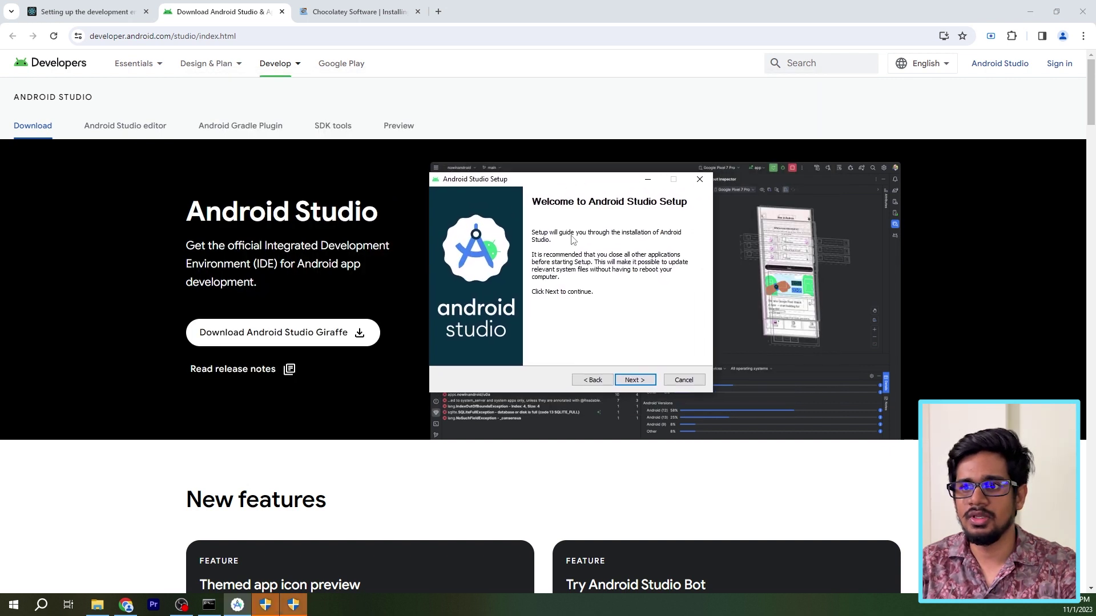
pyautogui.click(636, 380)
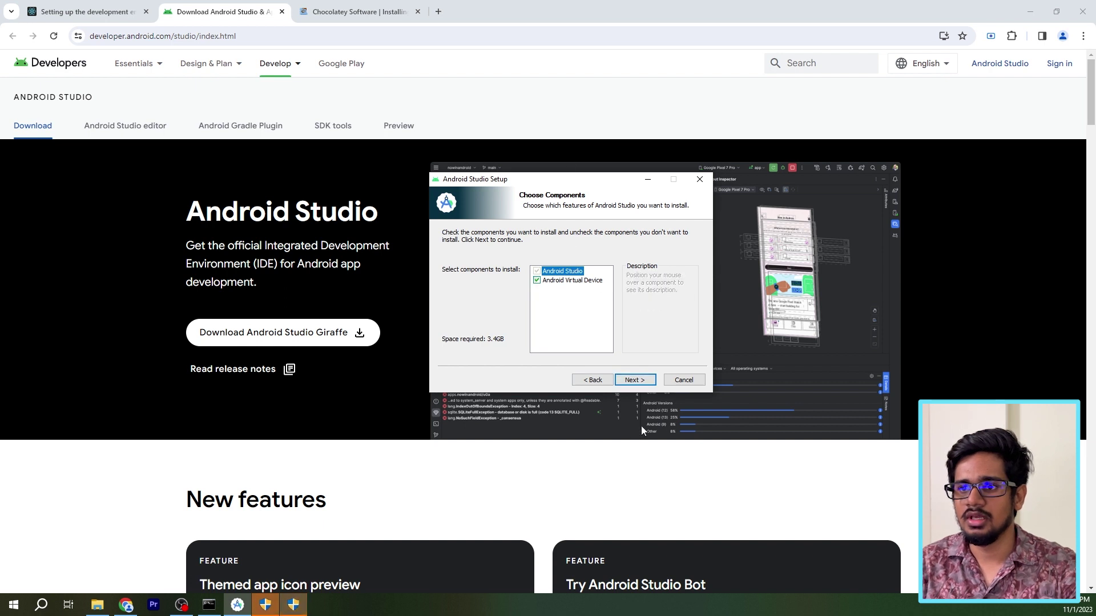
pyautogui.click(634, 379)
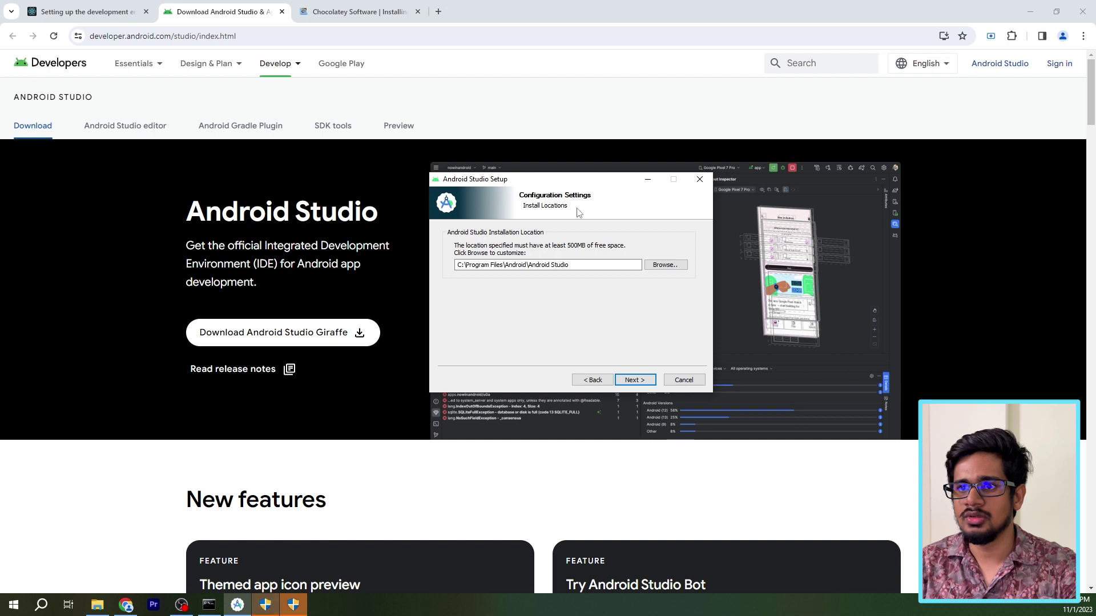
# Browse for a custom Android Studio install location and expand the Others (E:) drive under This PC
pyautogui.click(666, 265)
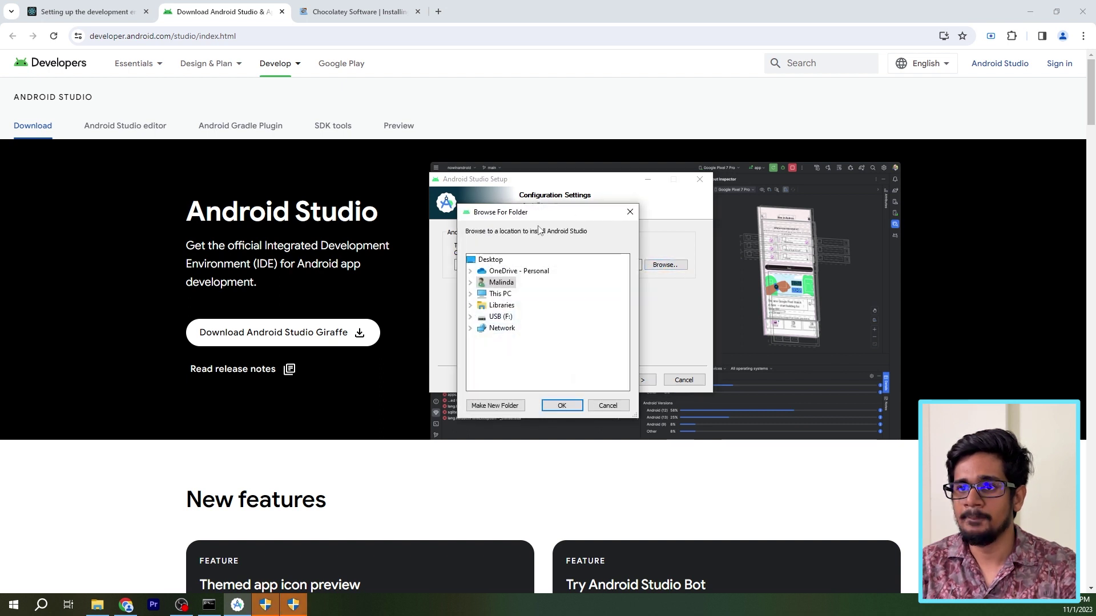
pyautogui.moveTo(538, 229); pyautogui.dragTo(569, 224)
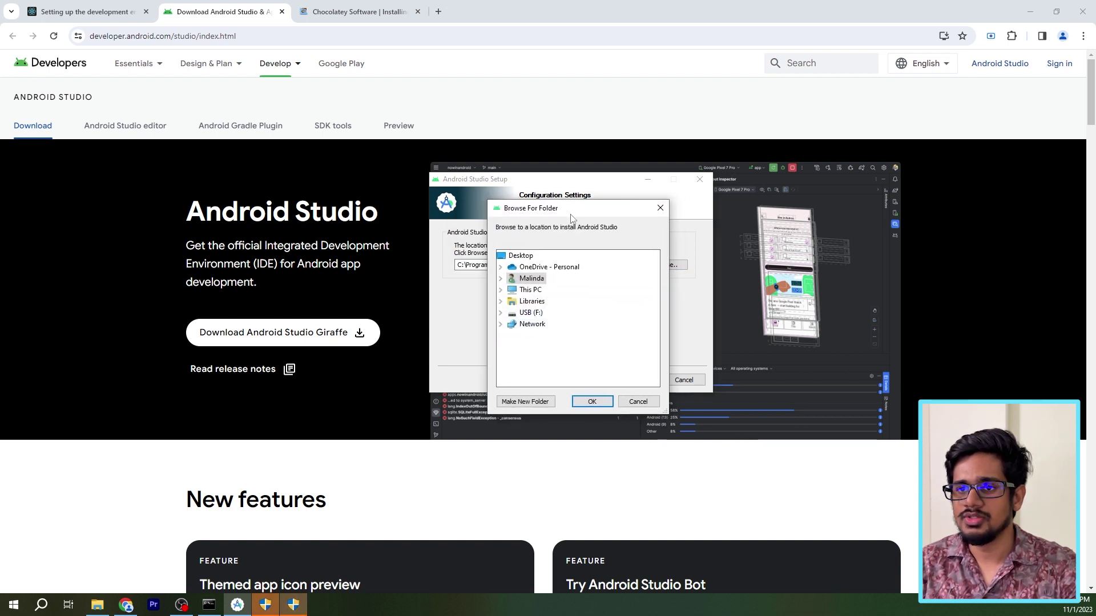
pyautogui.click(501, 289)
pyautogui.scroll(-1, 523, 355)
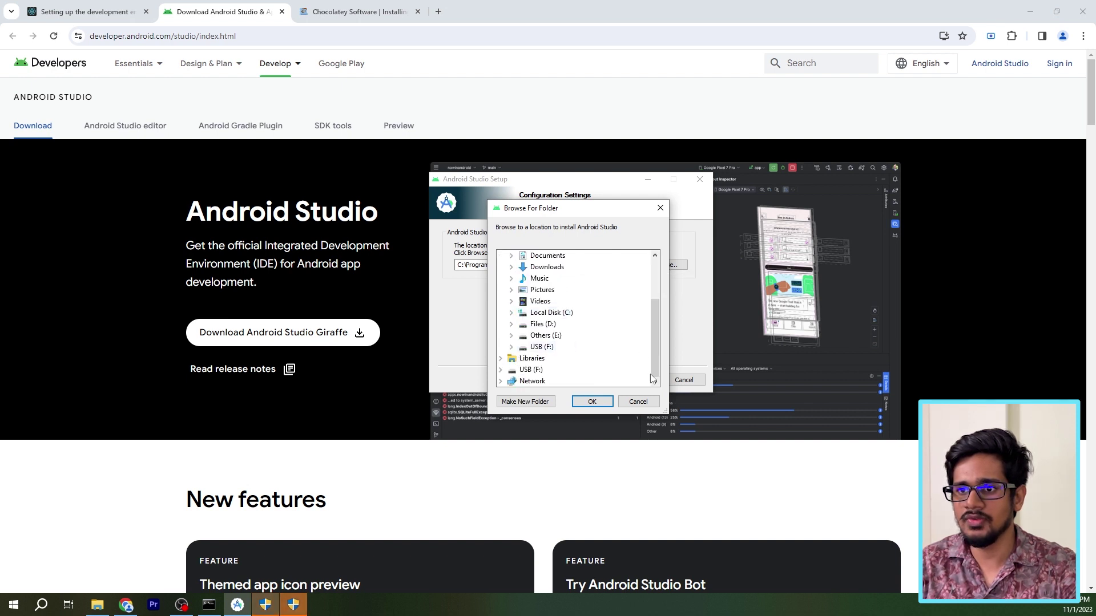
pyautogui.doubleClick(531, 338)
pyautogui.scroll(-6, 577, 331)
pyautogui.scroll(7, 582, 330)
pyautogui.scroll(1, 581, 332)
# Create a folder named Android Studio on the Others (E:) drive and choose it as the installation location
pyautogui.rightClick(539, 325)
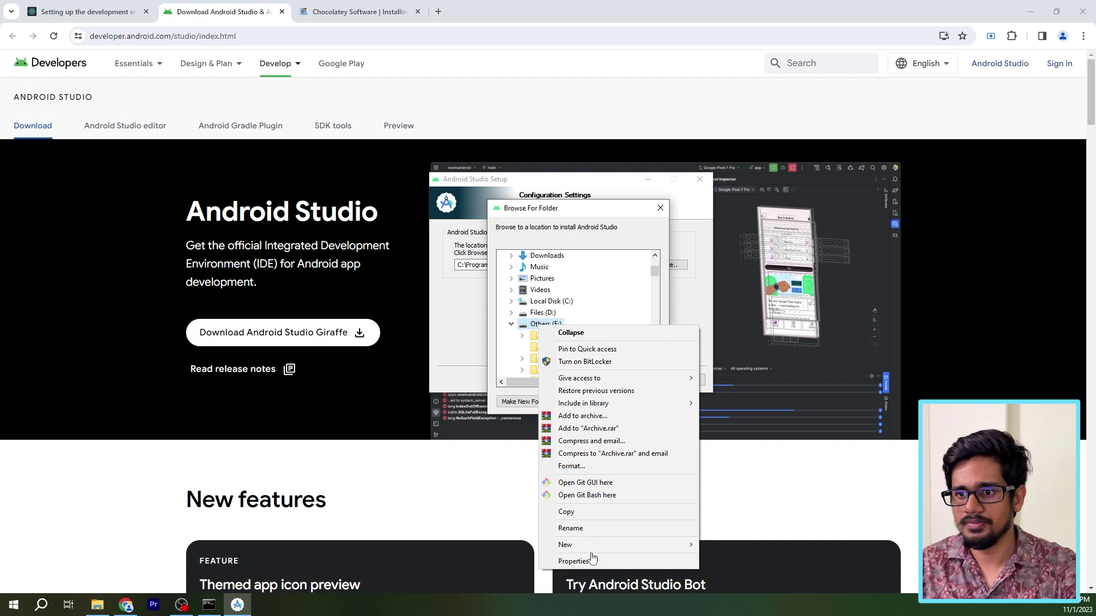
pyautogui.moveTo(593, 545)
pyautogui.click(722, 546)
pyautogui.write('Androiu')
pyautogui.press('BackSpace')
pyautogui.write('d Studio')
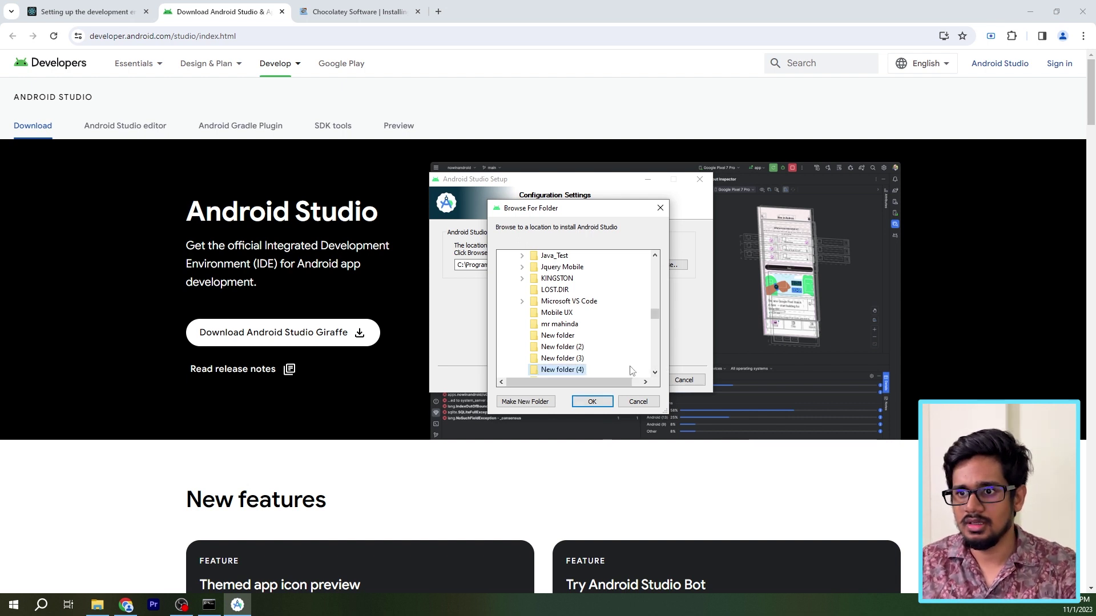
pyautogui.press('Return')
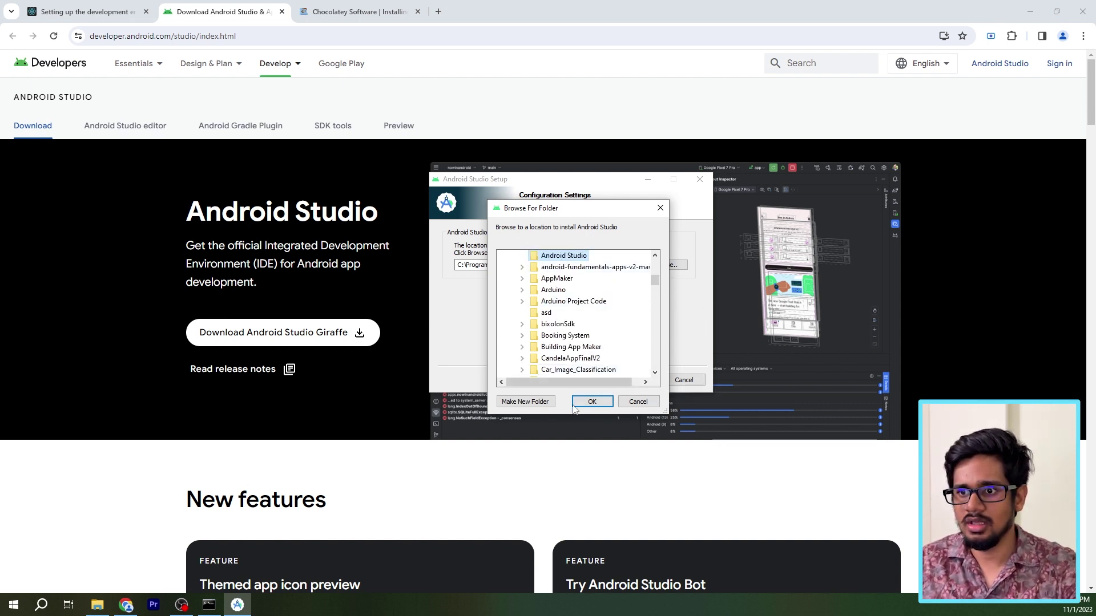
pyautogui.click(592, 401)
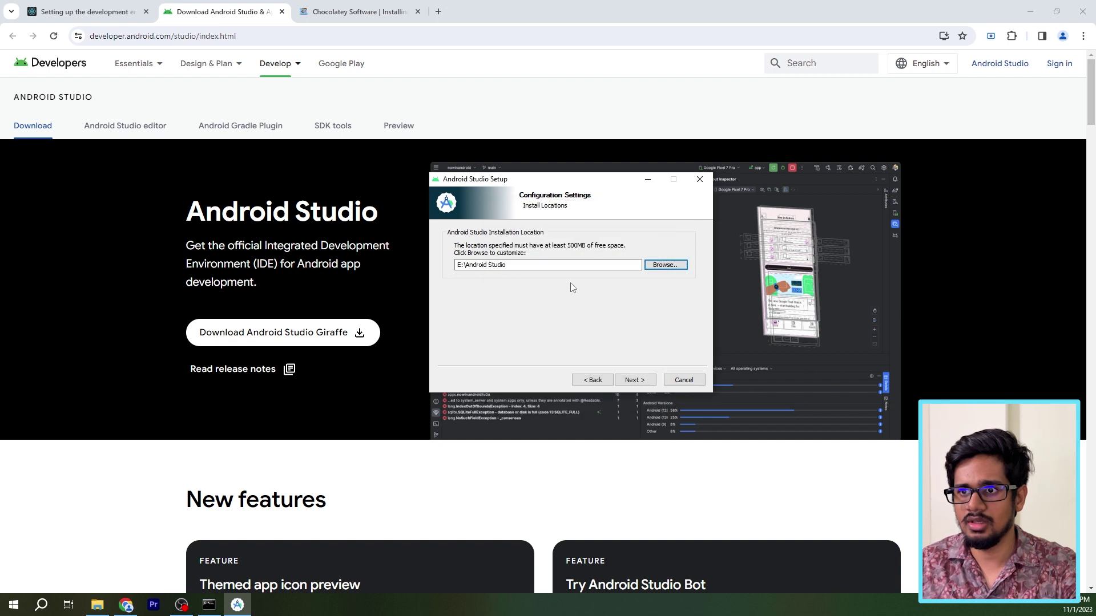
# Install Android Studio with the Android Studio Start Menu folder, then finish setup with Start Android Studio enabled
pyautogui.click(635, 381)
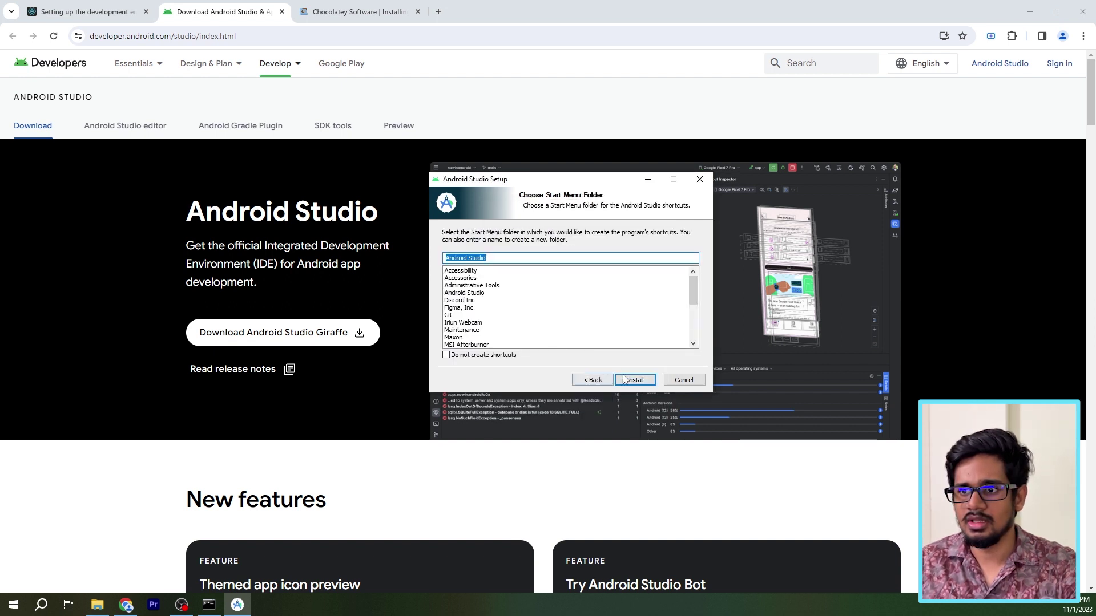
pyautogui.click(632, 379)
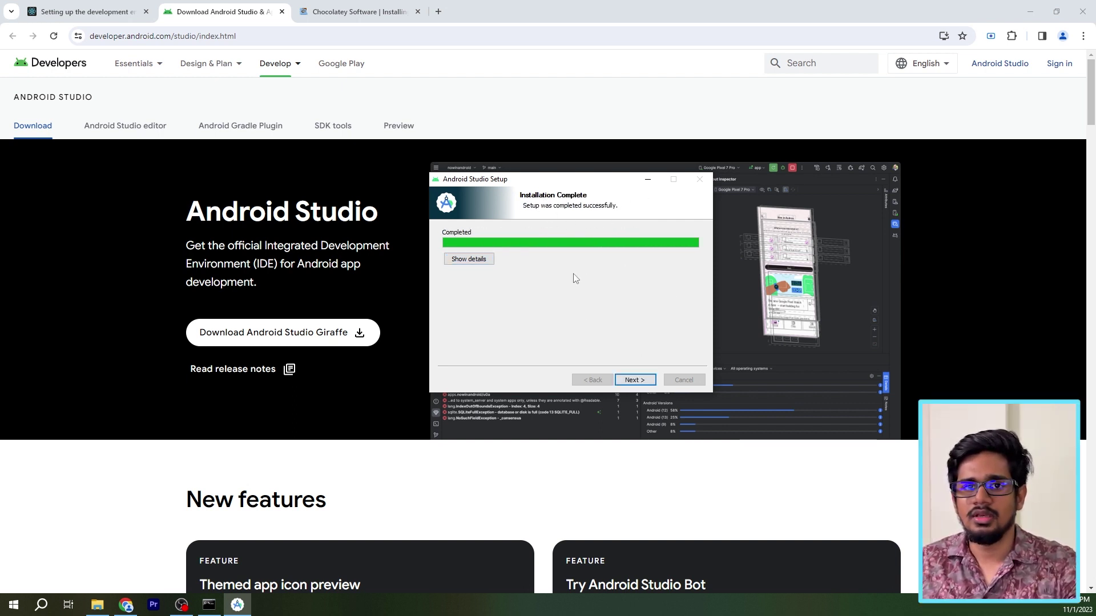
pyautogui.click(636, 381)
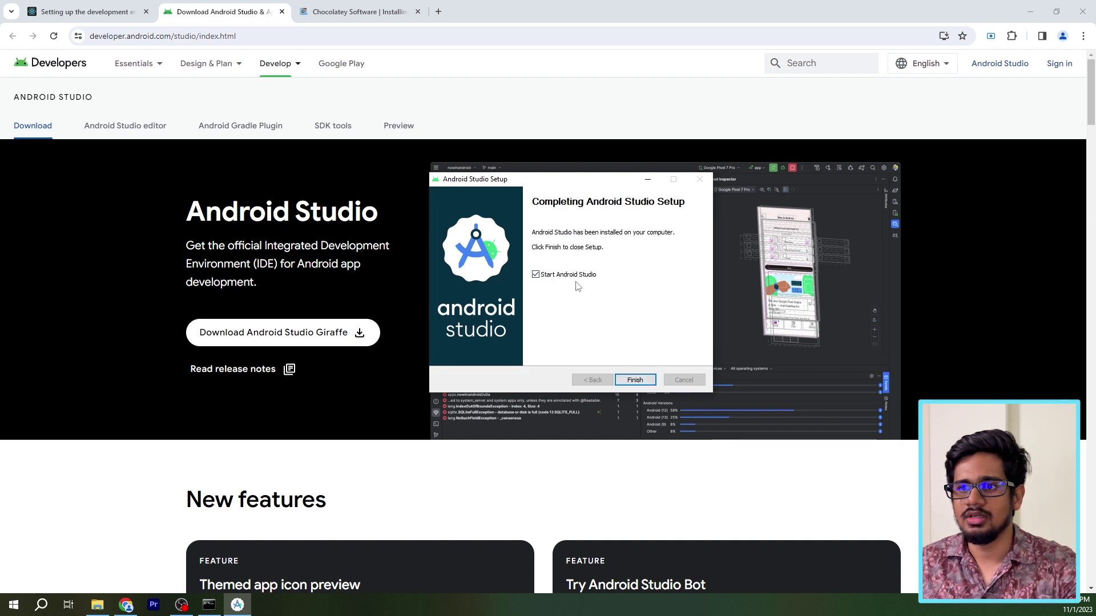
pyautogui.click(639, 386)
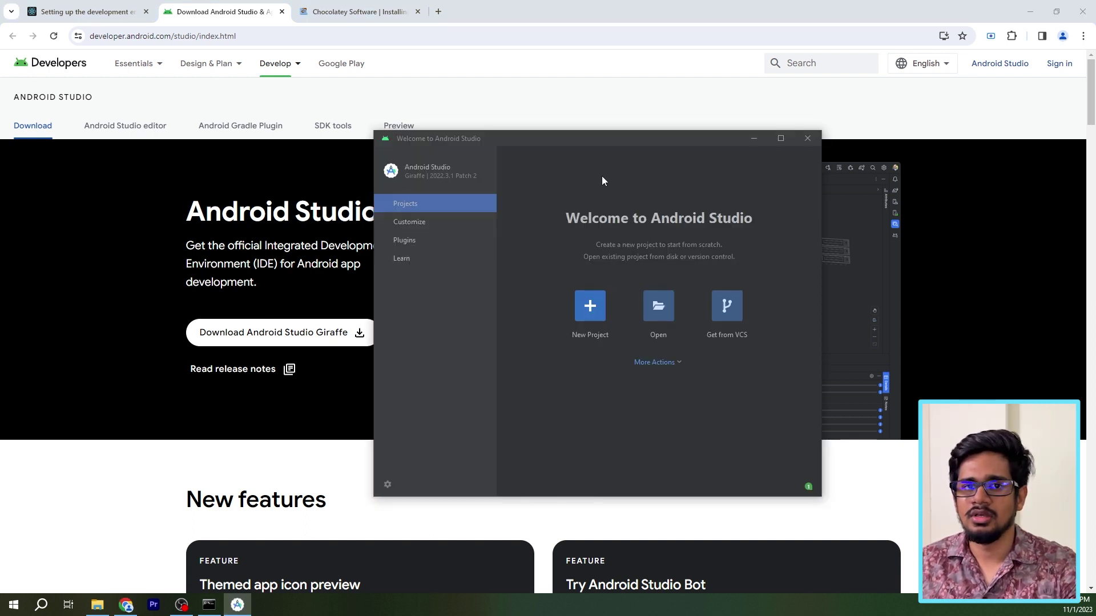
pyautogui.moveTo(658, 134)
pyautogui.mouseDown()
pyautogui.moveTo(624, 129)
pyautogui.moveTo(653, 127)
pyautogui.mouseUp()
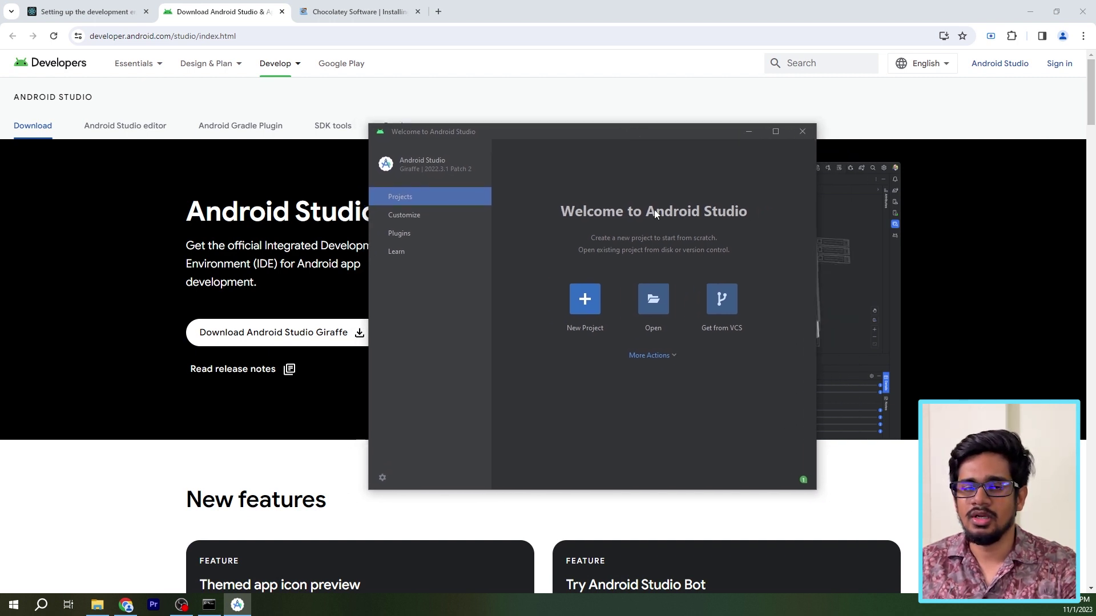
# Create a new folder named React Native in the Downloads folder
pyautogui.click(97, 604)
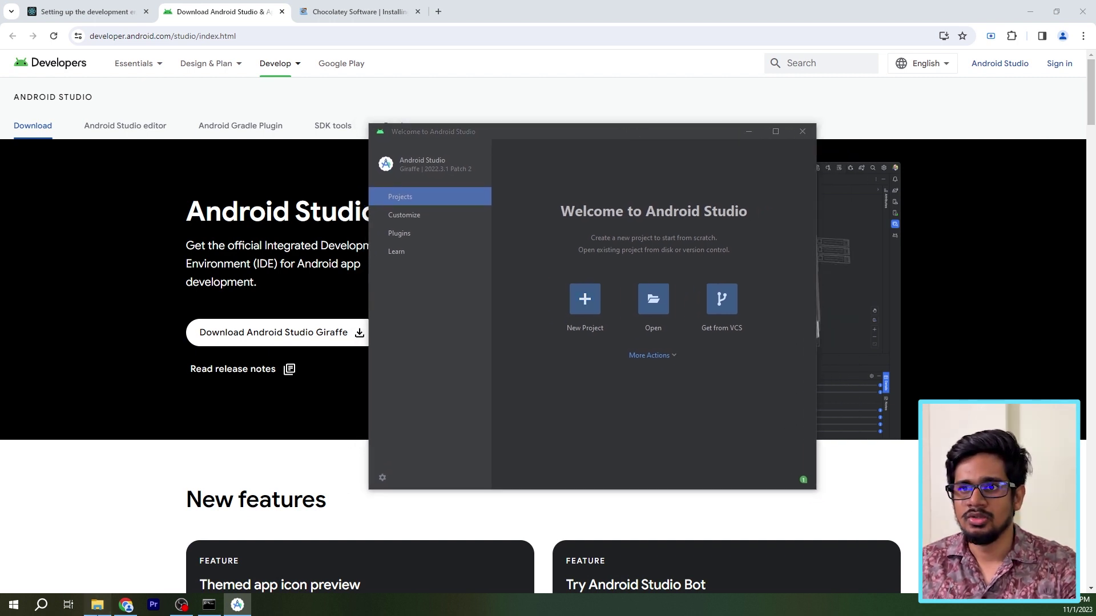
pyautogui.rightClick(456, 237)
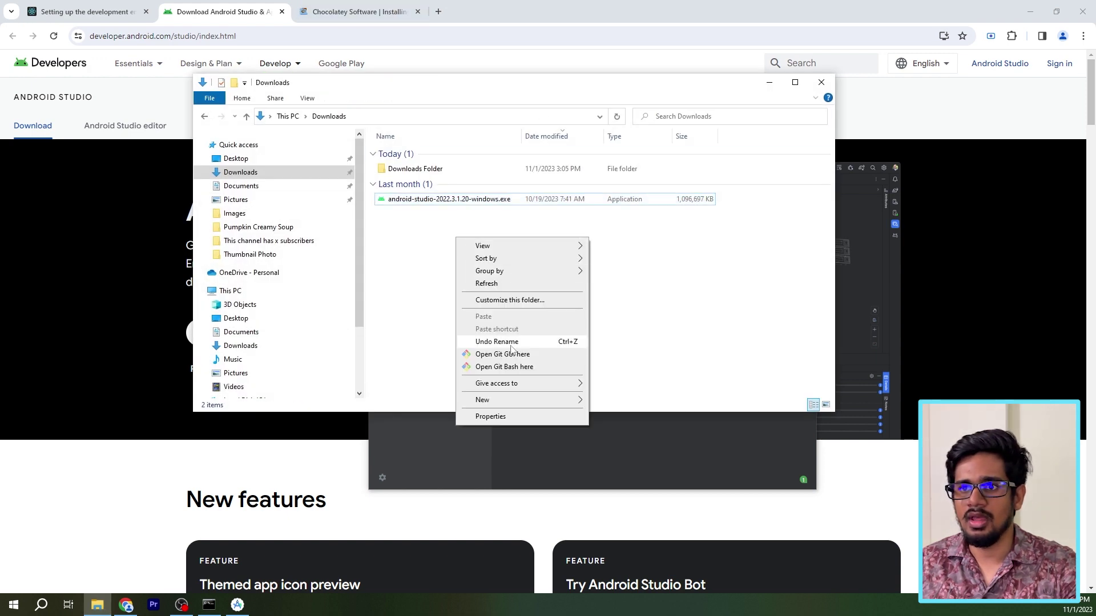
pyautogui.moveTo(505, 404)
pyautogui.click(644, 403)
pyautogui.write('React Native')
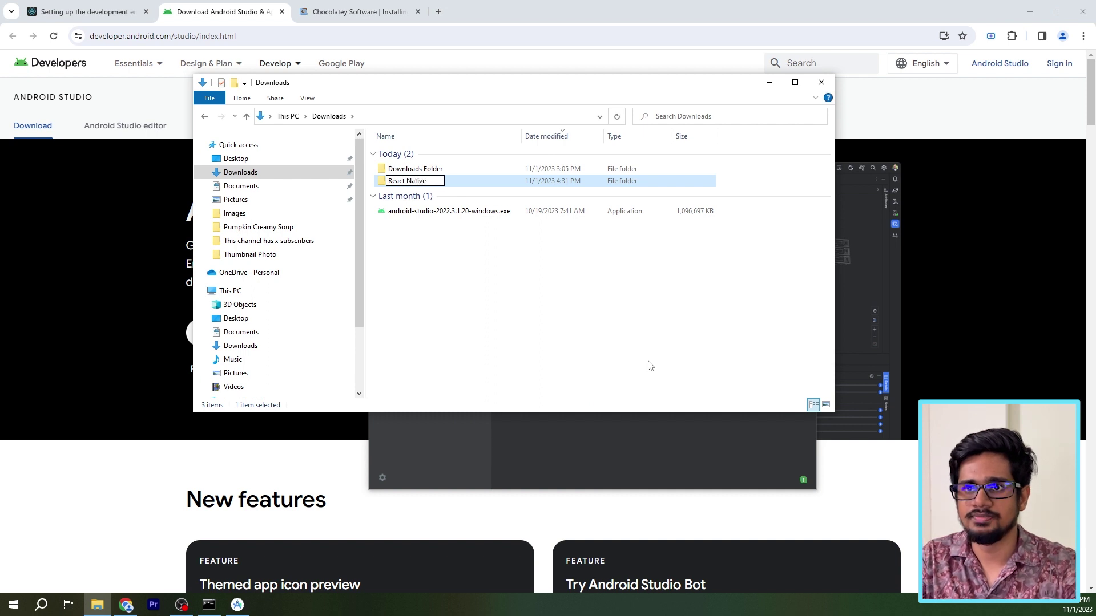
pyautogui.press('Return')
# Open the React Native folder and start a cmd console from its path
pyautogui.doubleClick(440, 182)
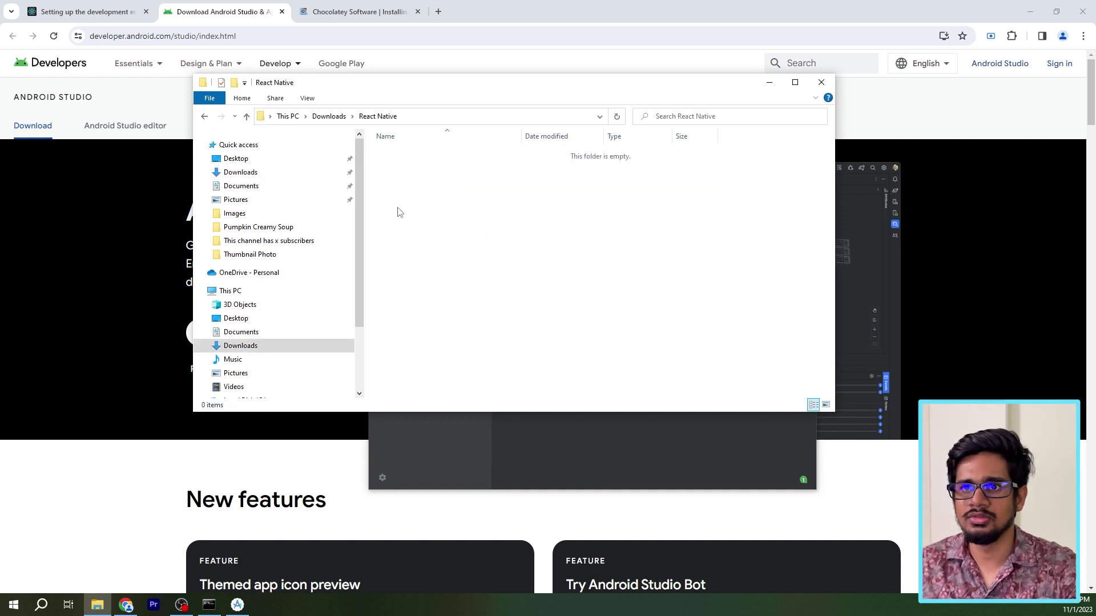
pyautogui.click(443, 117)
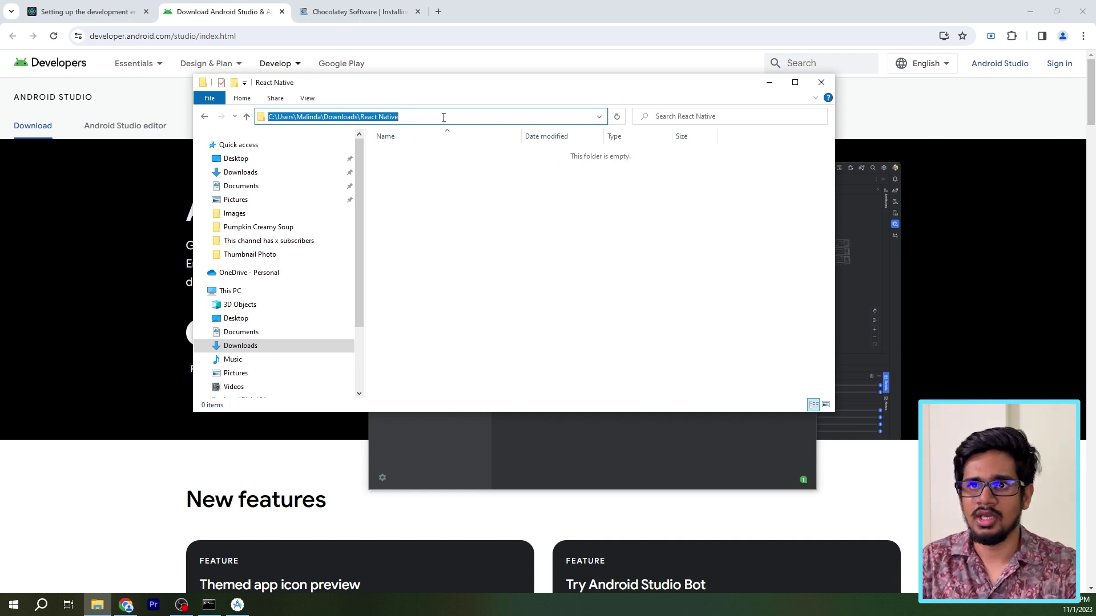
pyautogui.write('cmd')
pyautogui.press('Return')
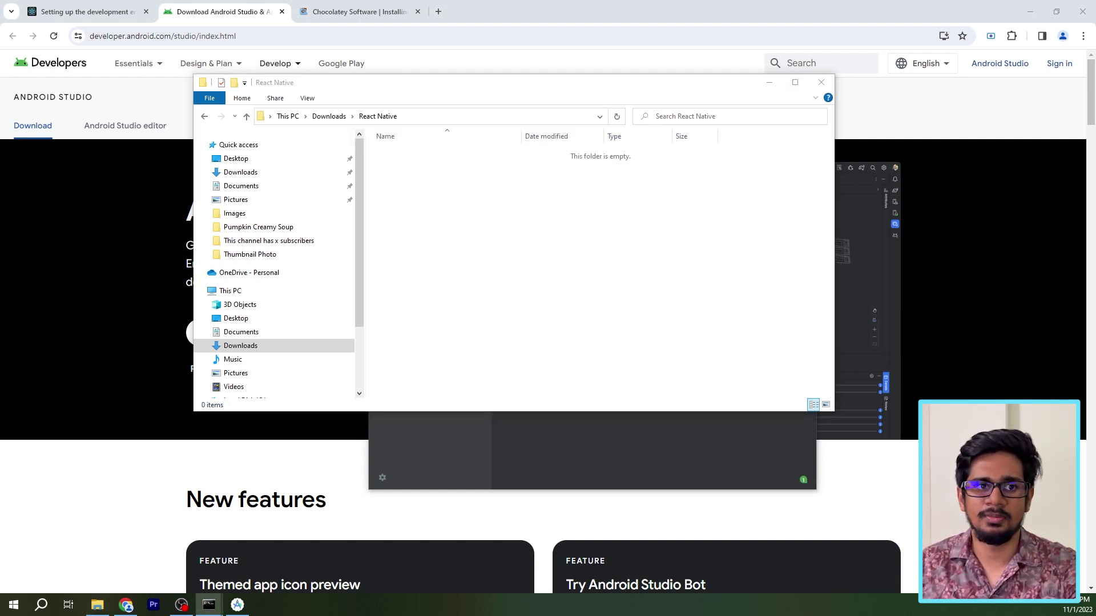
pyautogui.moveTo(513, 136); pyautogui.dragTo(388, 157)
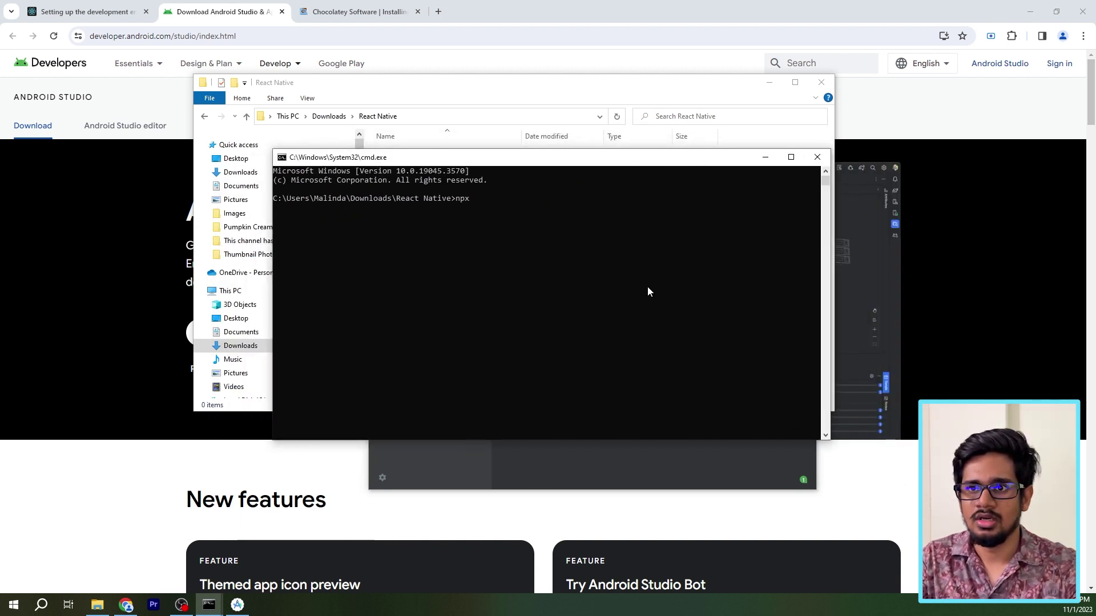
# Create a React Native project named testApp by running npx react-native init testApp
pyautogui.write('npx react-nativ')
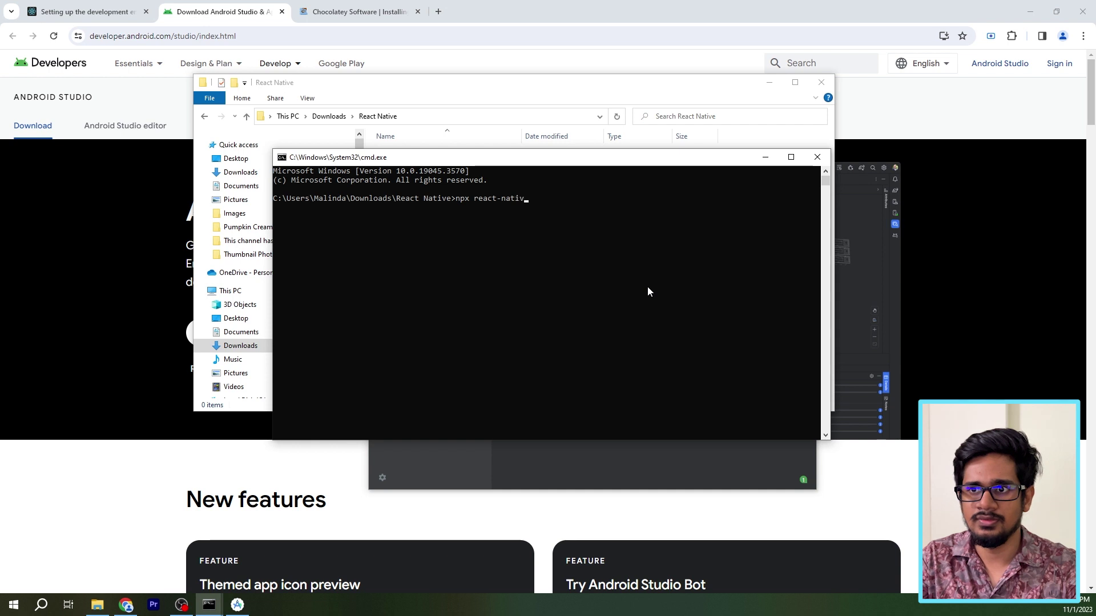
pyautogui.write('e init')
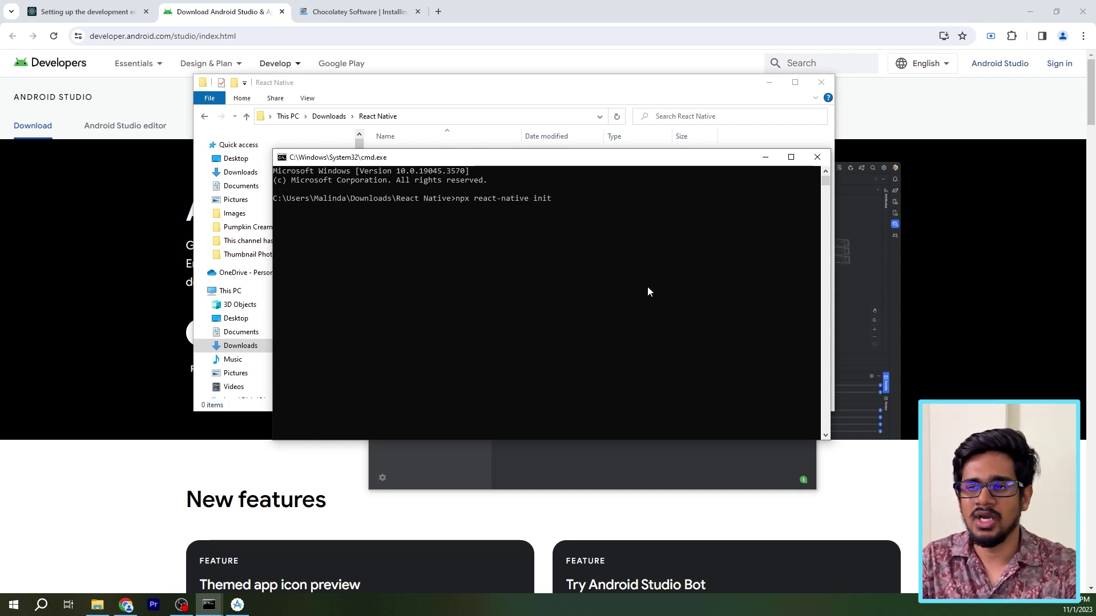
pyautogui.write(' te')
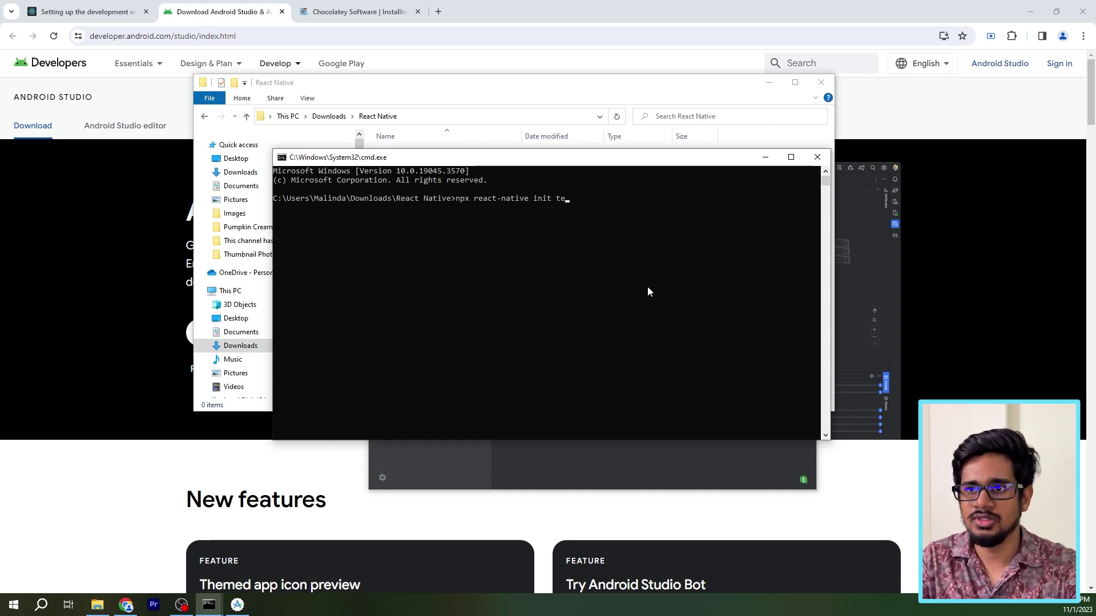
pyautogui.write('stApp')
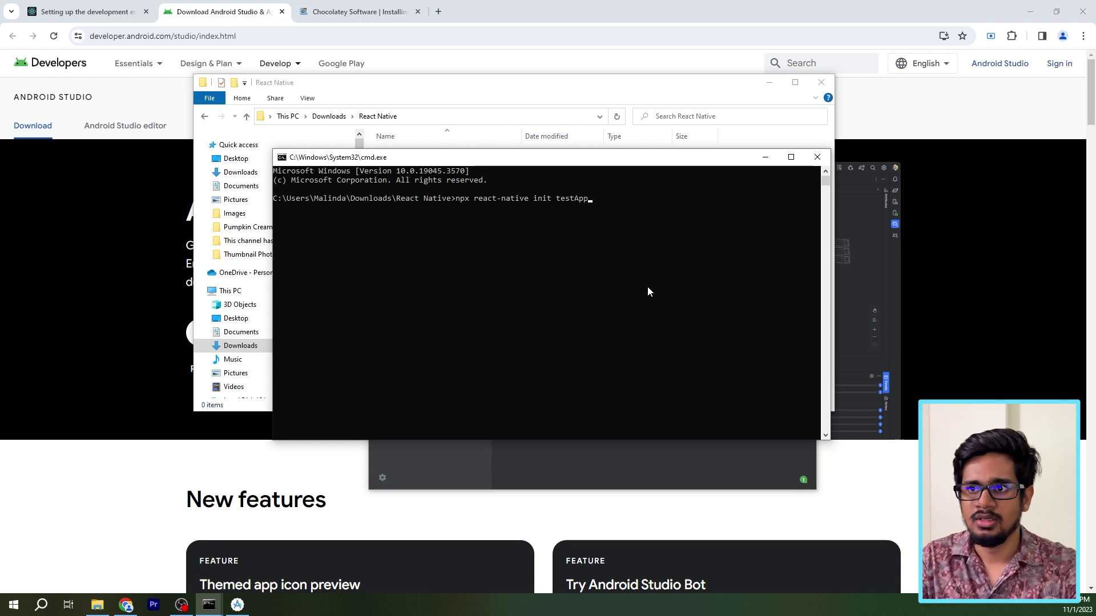
pyautogui.press('Return')
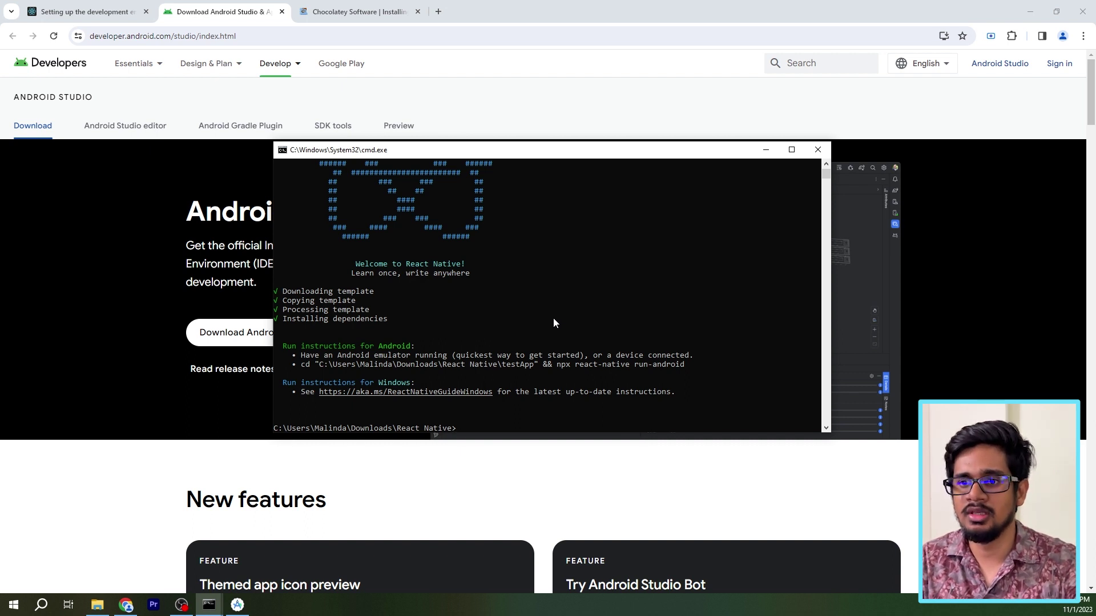
# Change the console's directory to the project with cd testApp and minimize the console window
pyautogui.write('cd testApp')
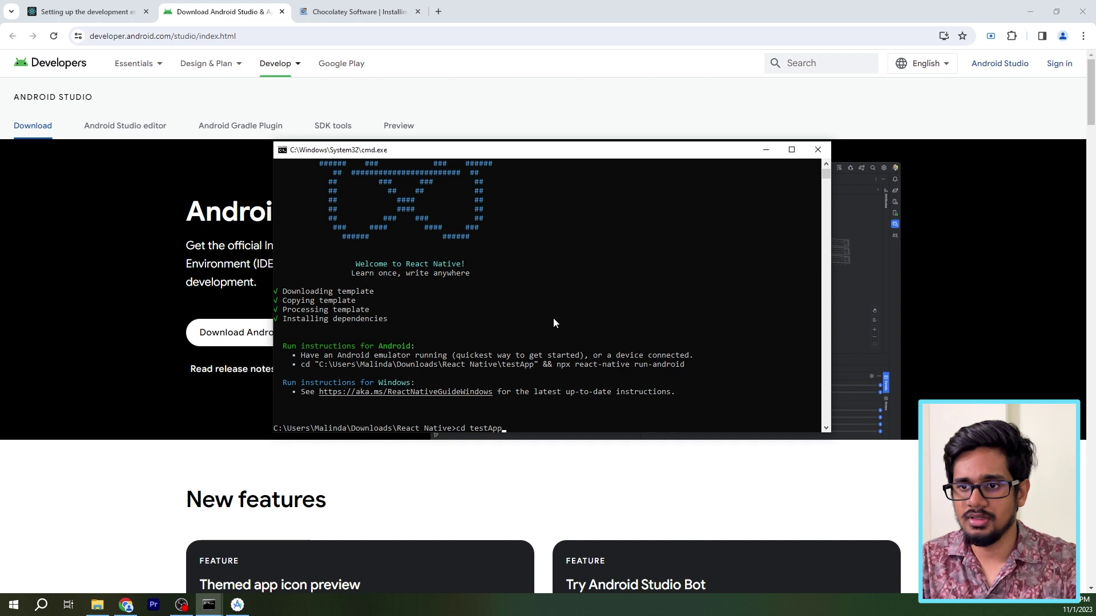
pyautogui.press('Return')
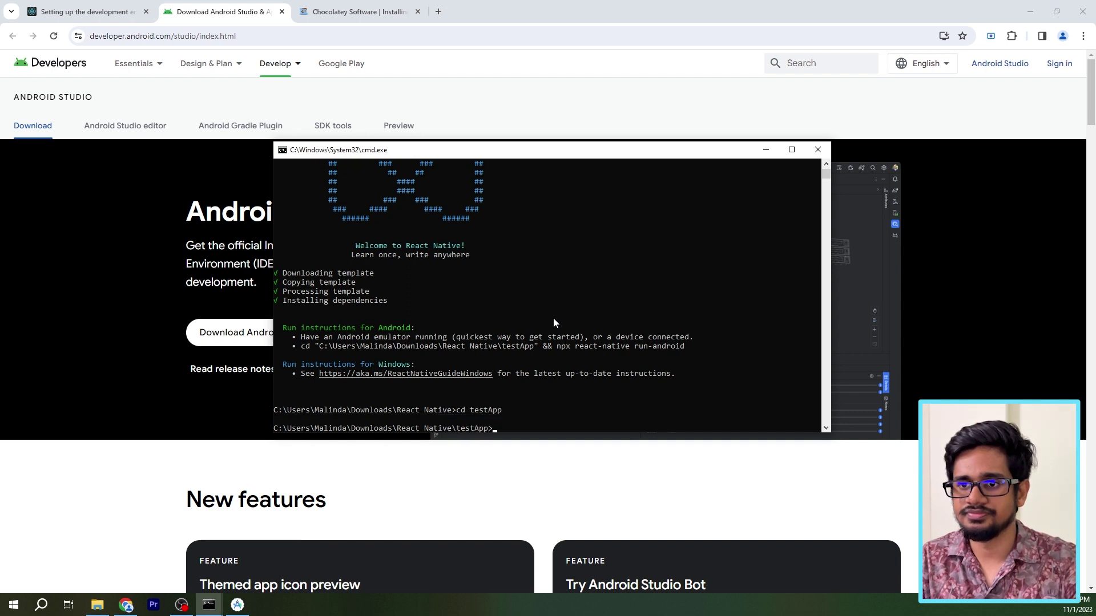
pyautogui.click(766, 150)
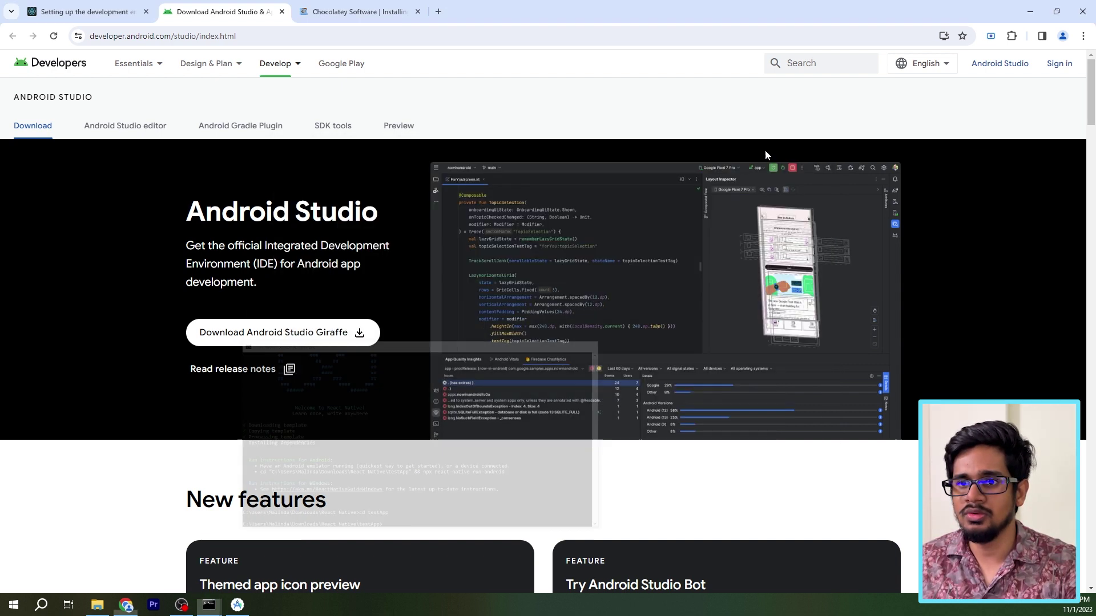
# Switch to Android Studio and open the android folder of testApp from Downloads/React Native as a project
pyautogui.click(244, 599)
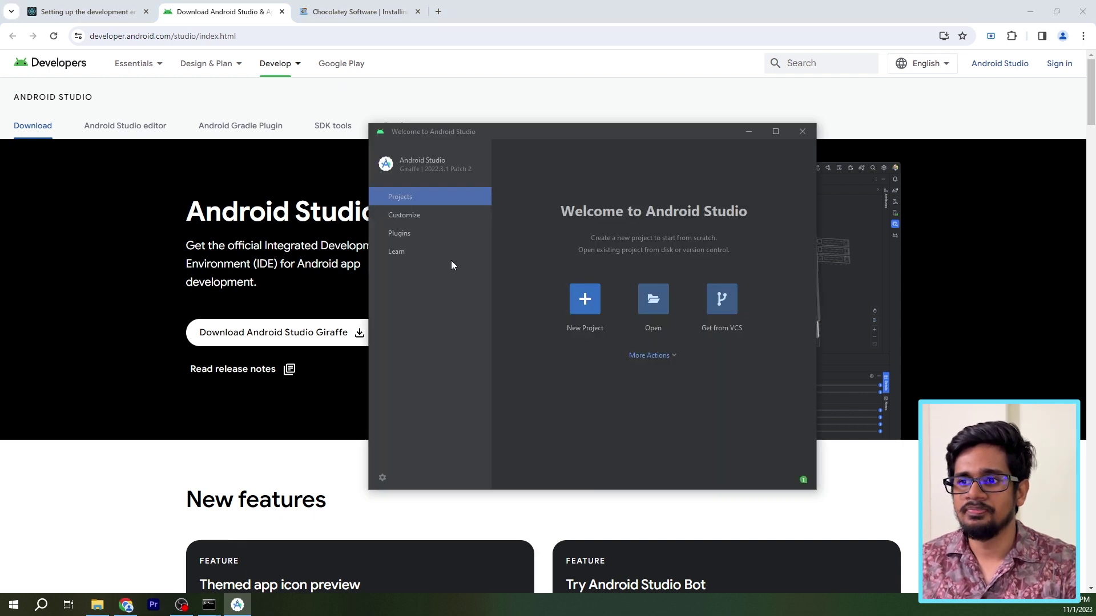
pyautogui.click(649, 303)
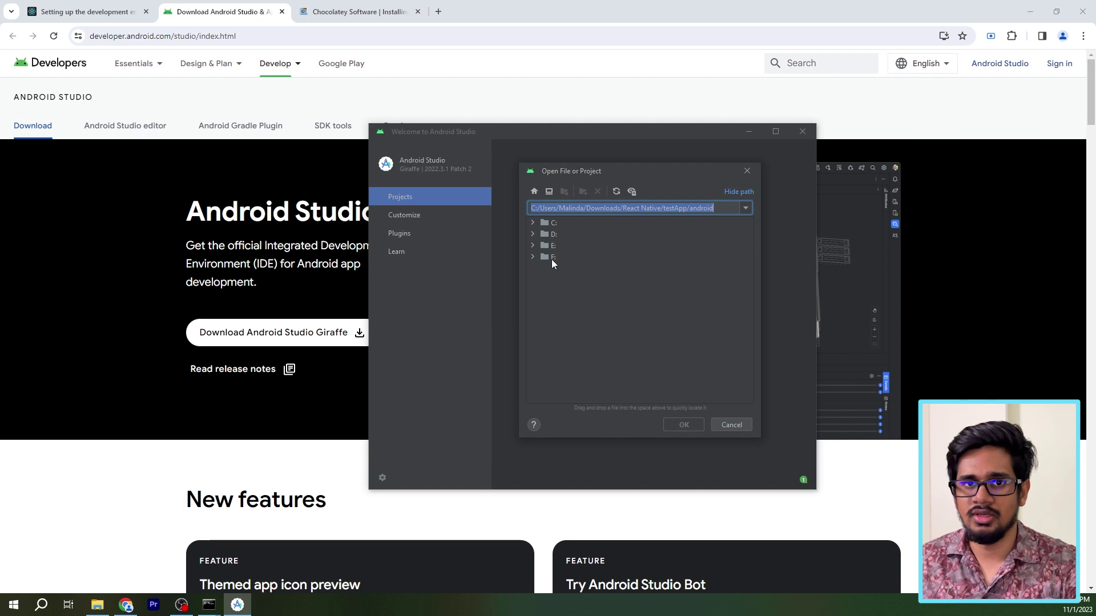
pyautogui.click(532, 223)
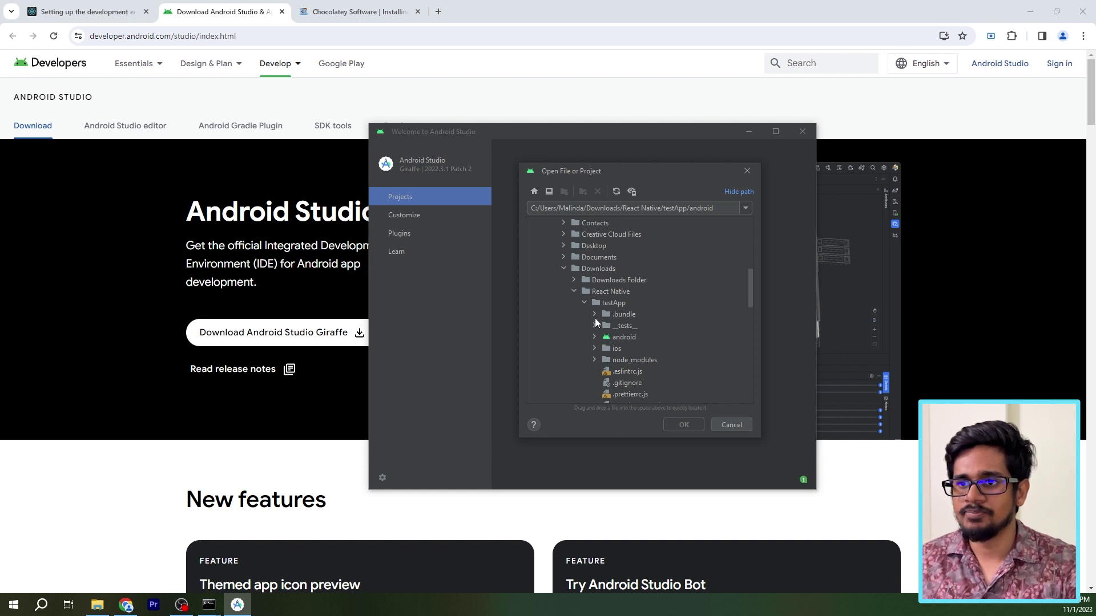
pyautogui.click(584, 302)
pyautogui.click(585, 303)
pyautogui.scroll(2, 597, 288)
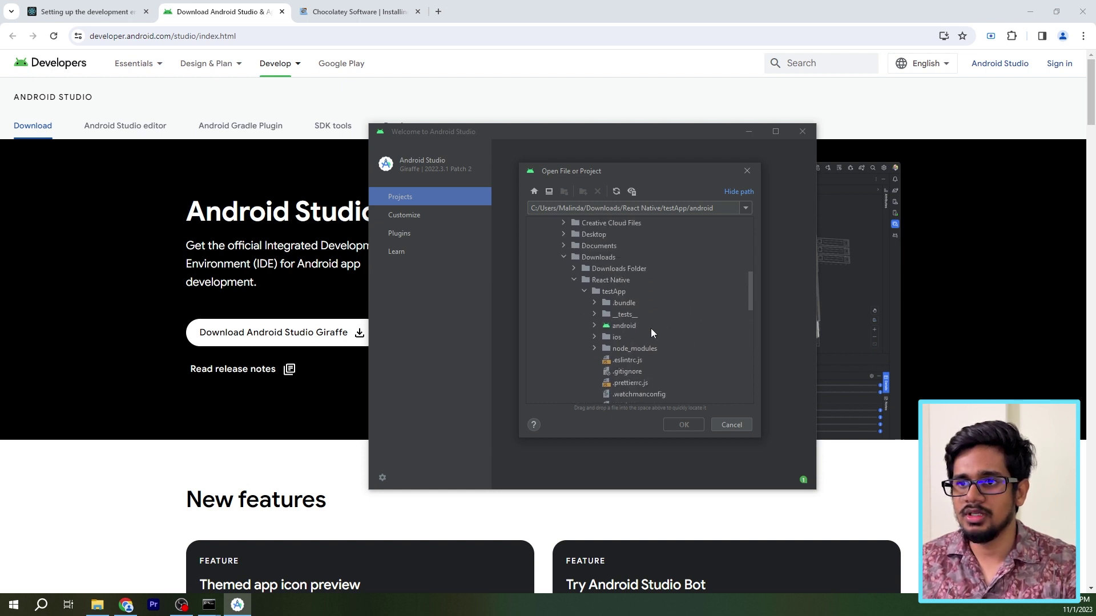
pyautogui.click(624, 325)
pyautogui.click(688, 426)
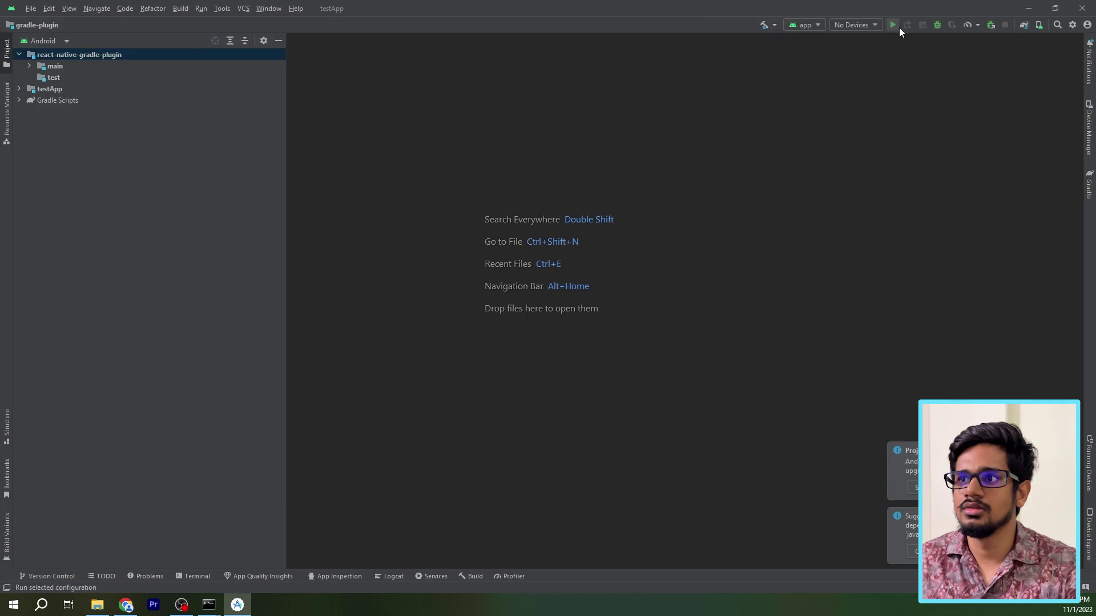
# Start creating a virtual device in the Device Manager and choose the Pixel 6a phone as its hardware
pyautogui.click(864, 25)
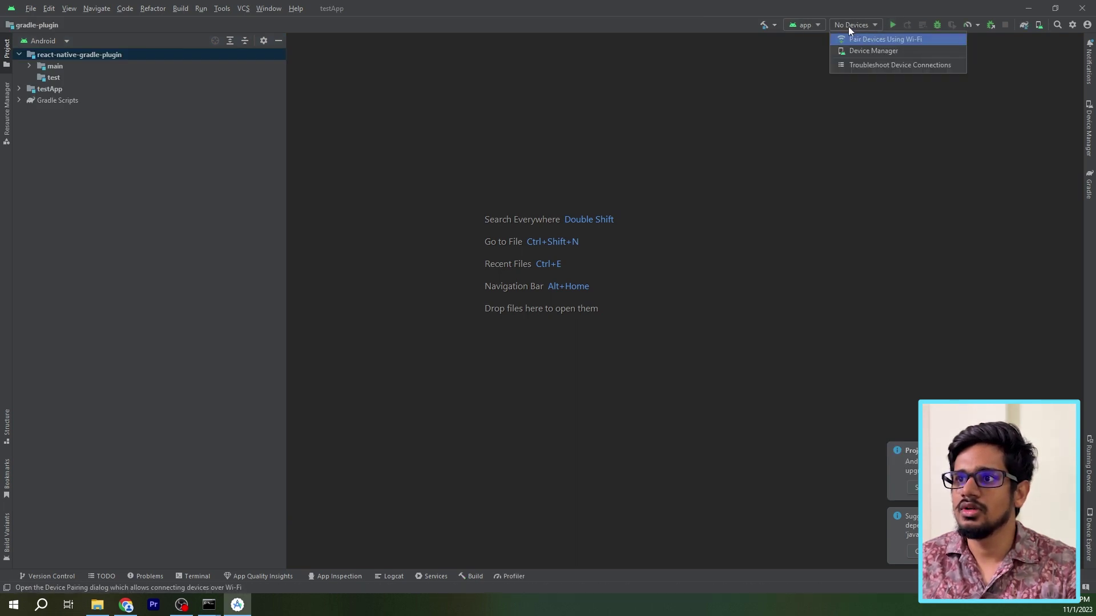
pyautogui.click(876, 54)
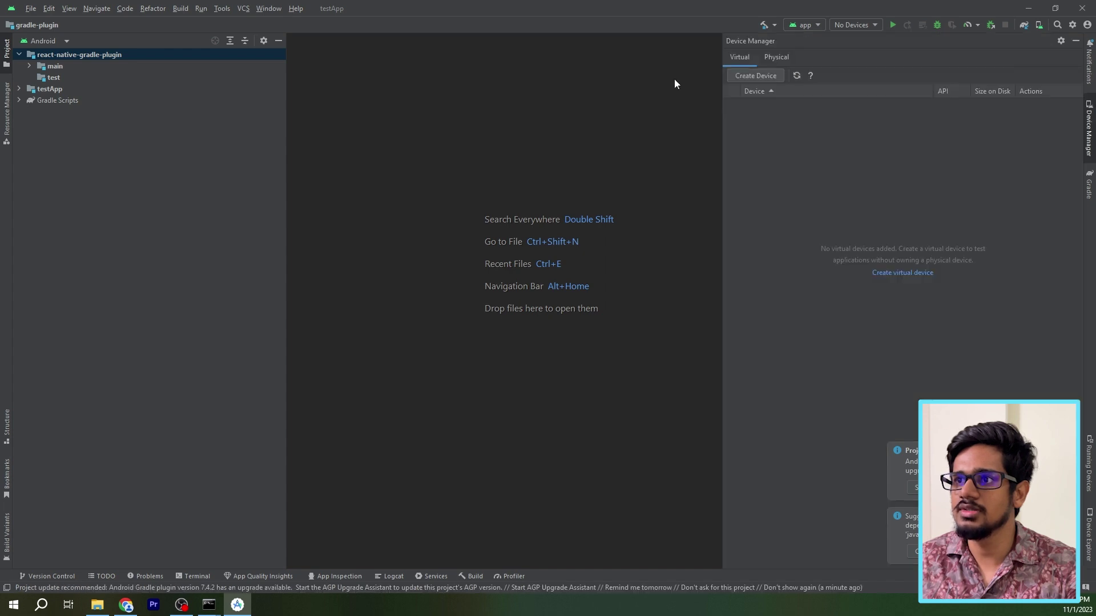
pyautogui.click(757, 75)
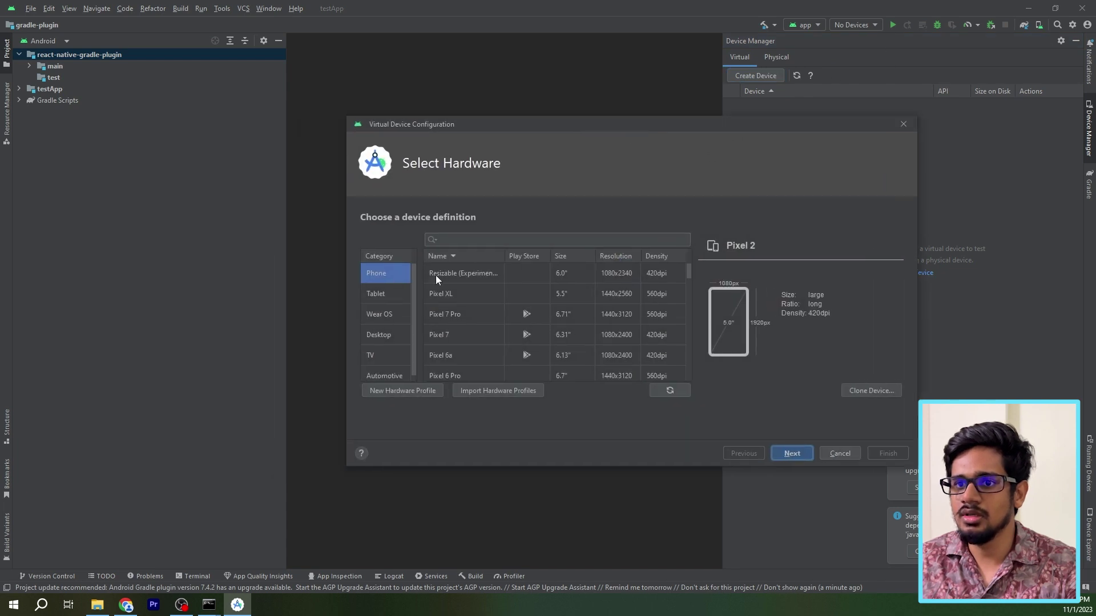
pyautogui.scroll(-1, 471, 302)
pyautogui.scroll(1, 492, 333)
pyautogui.scroll(-1, 479, 283)
pyautogui.scroll(3, 478, 285)
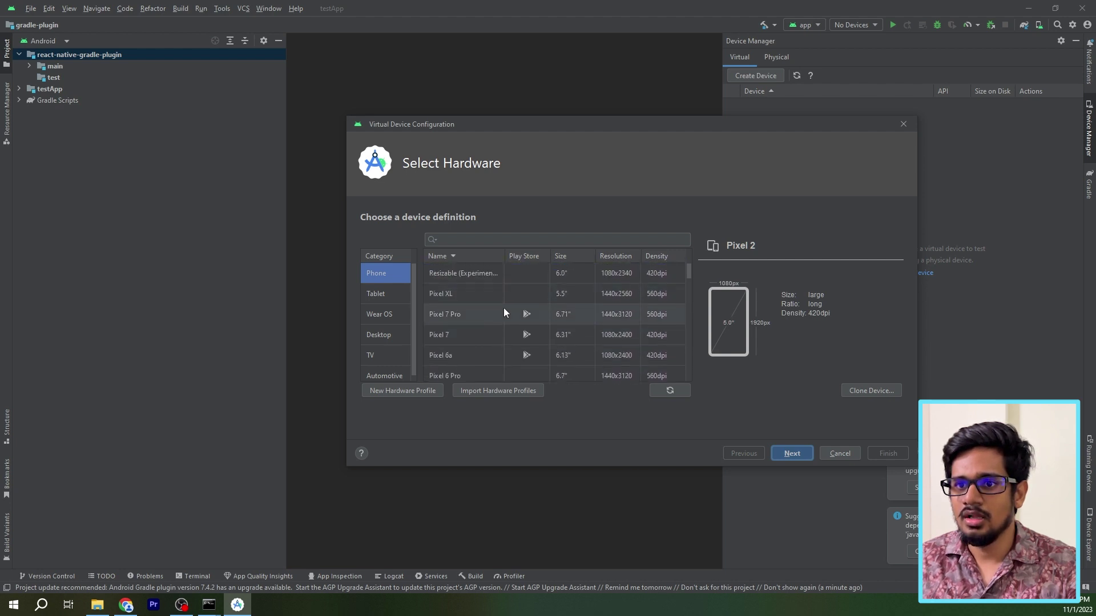
pyautogui.click(478, 357)
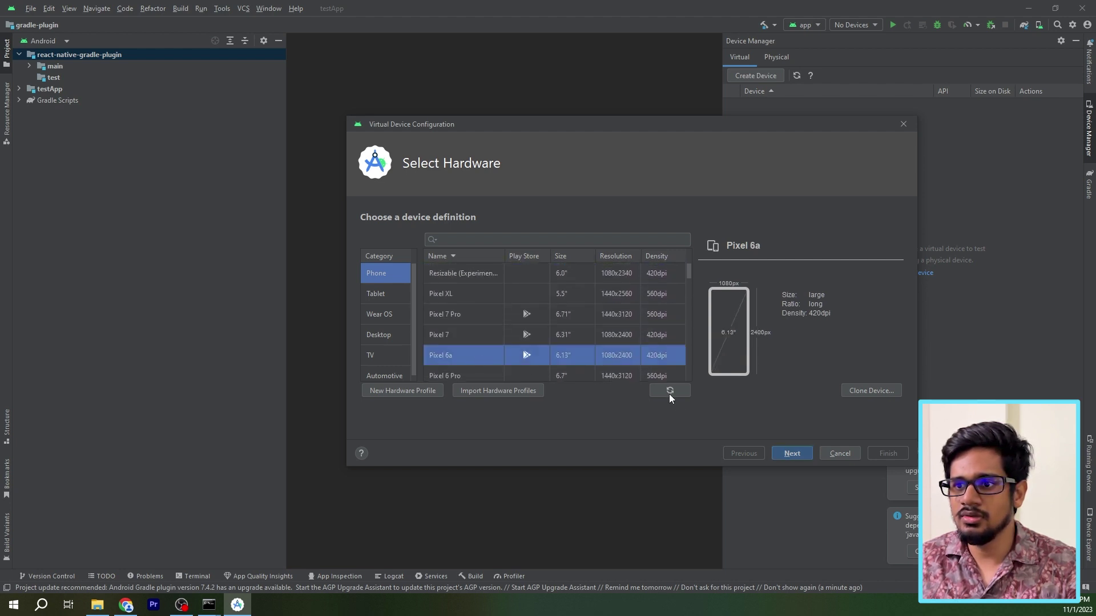
pyautogui.click(797, 455)
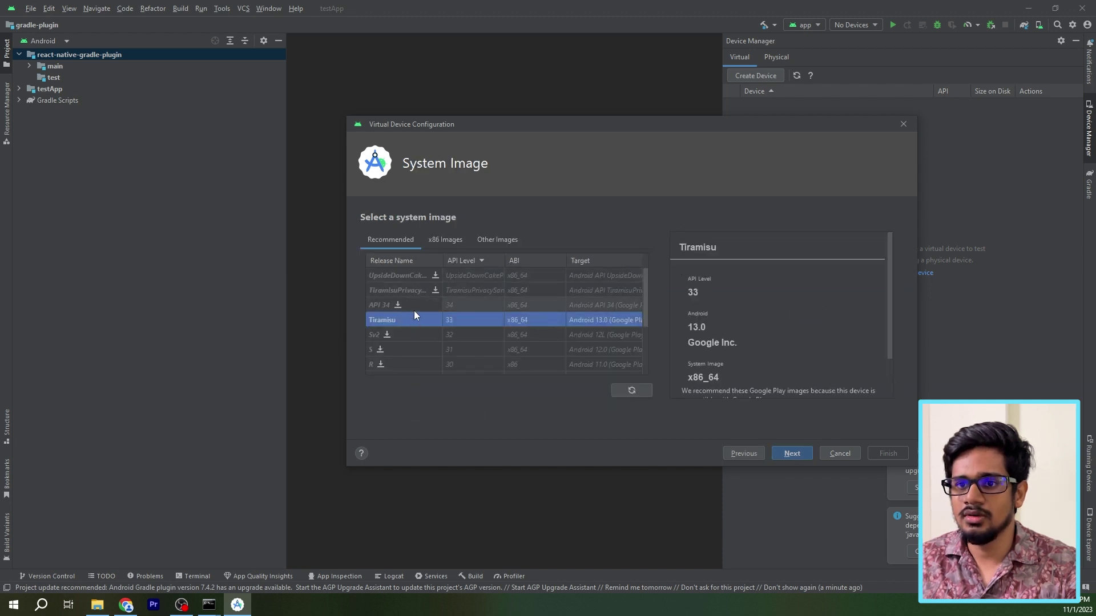
# Finish the virtual device with the Tiramisu API 33 system image and close the Device Manager
pyautogui.scroll(-2, 415, 330)
pyautogui.scroll(2, 412, 361)
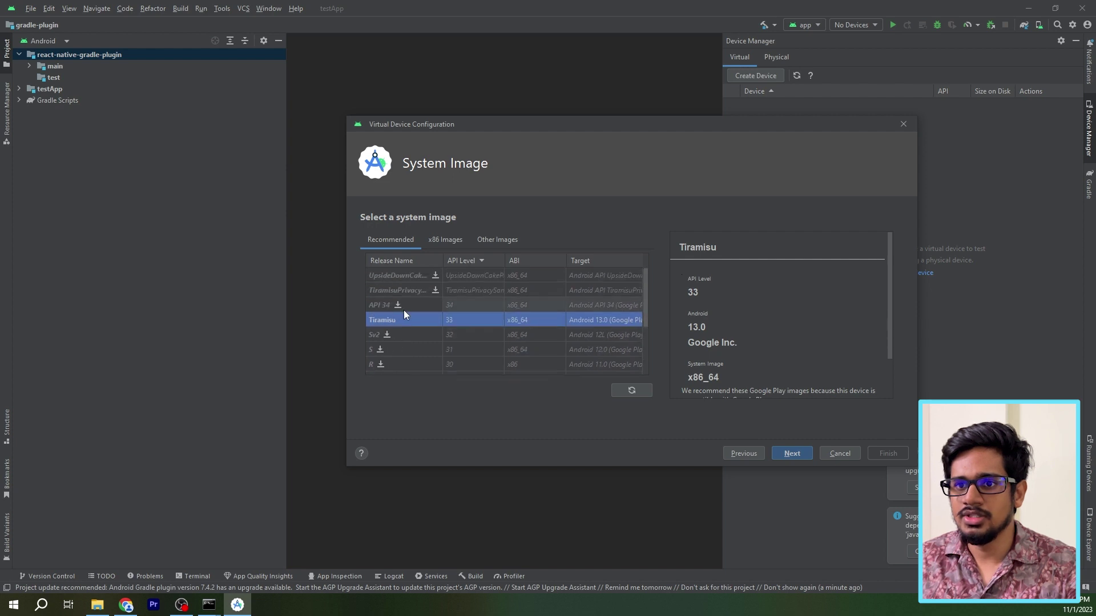
pyautogui.scroll(-1, 386, 344)
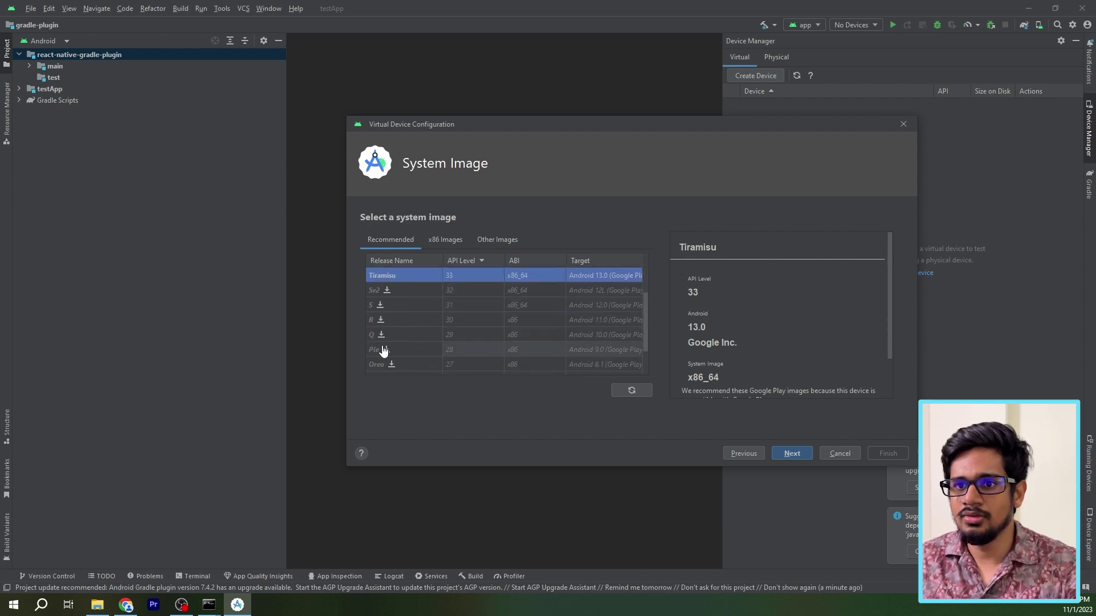
pyautogui.scroll(1, 405, 336)
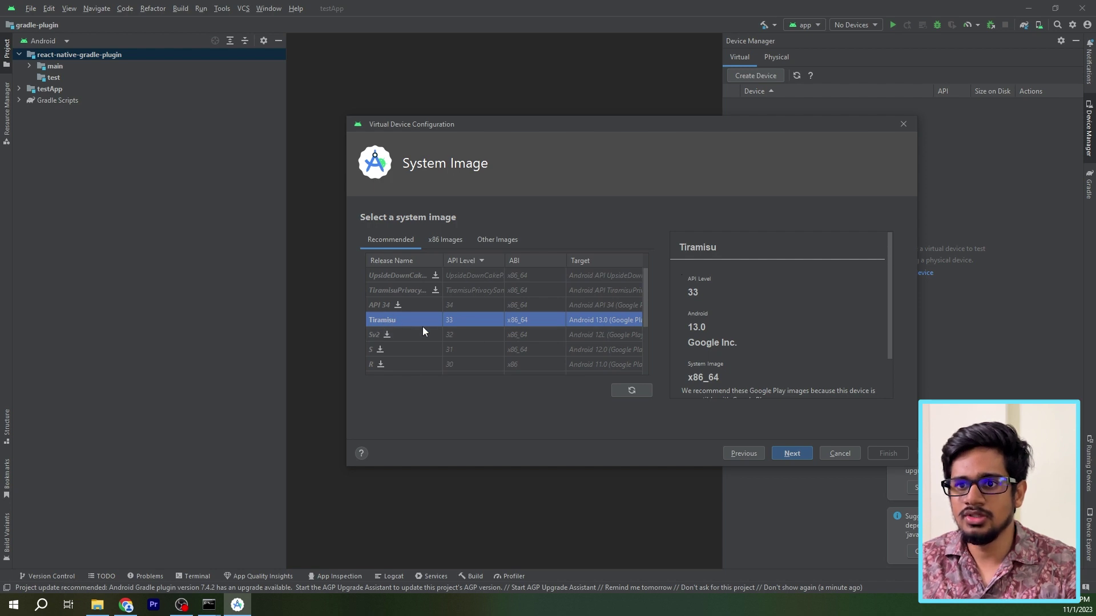
pyautogui.click(792, 452)
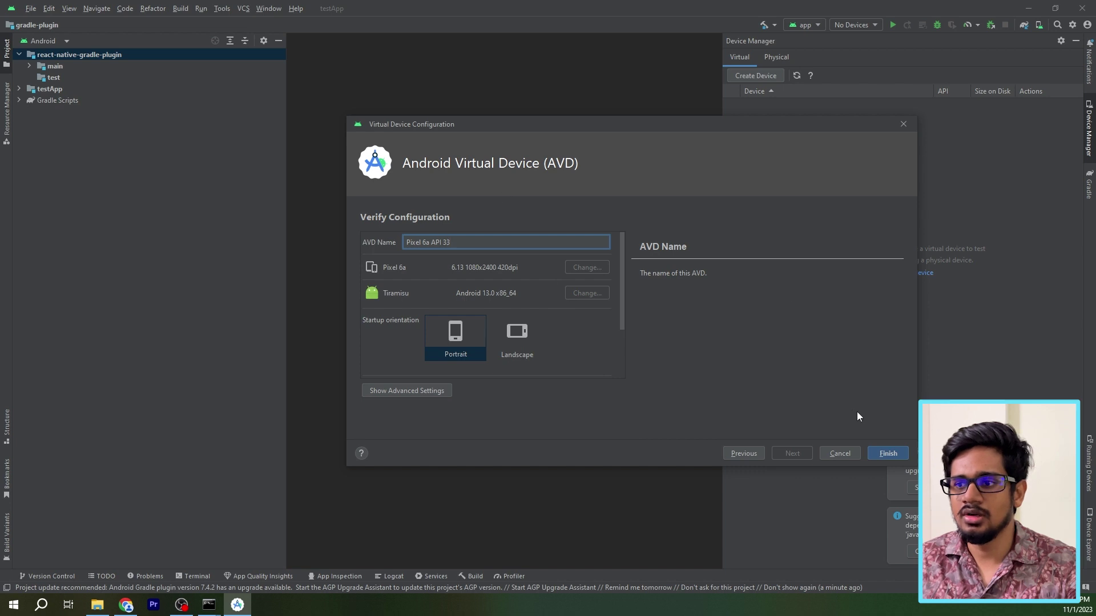
pyautogui.click(887, 454)
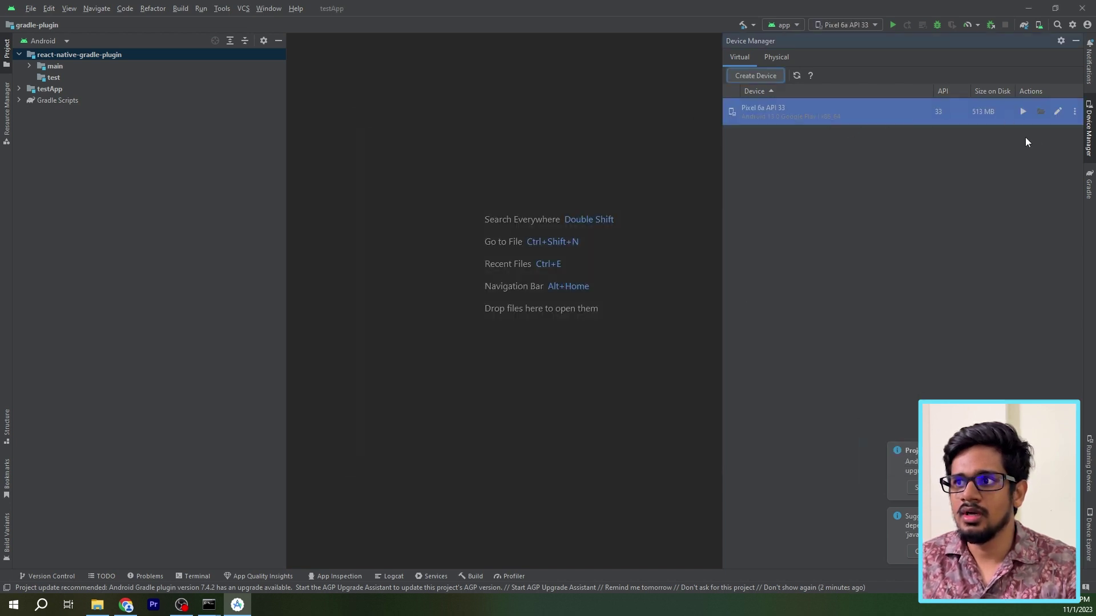
pyautogui.click(1080, 42)
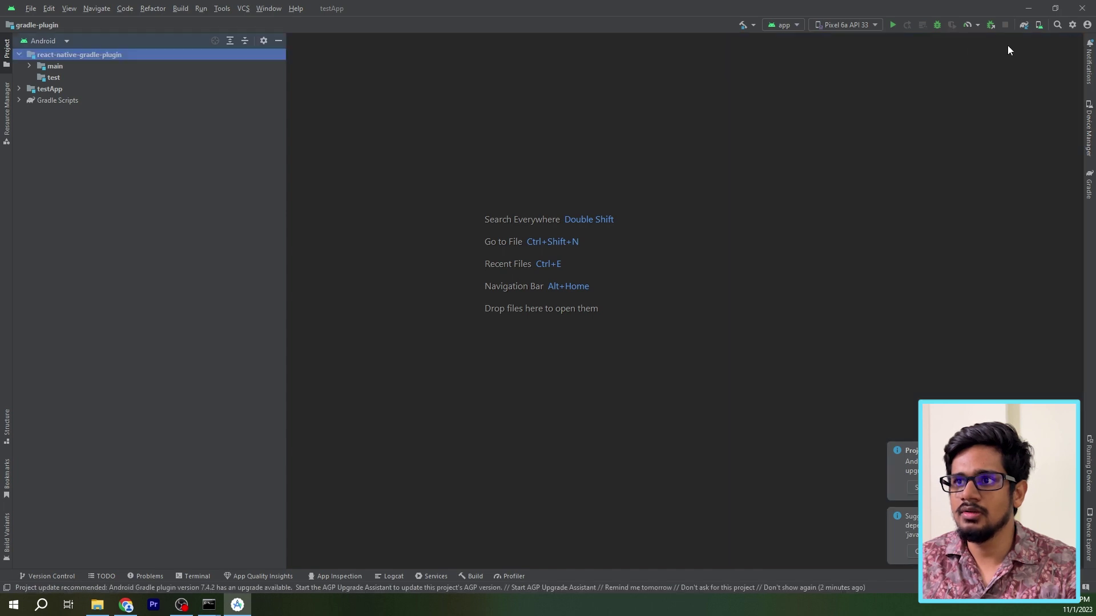
# Select Pixel 6a API 33 as the target device and run the app configuration on it
pyautogui.click(856, 25)
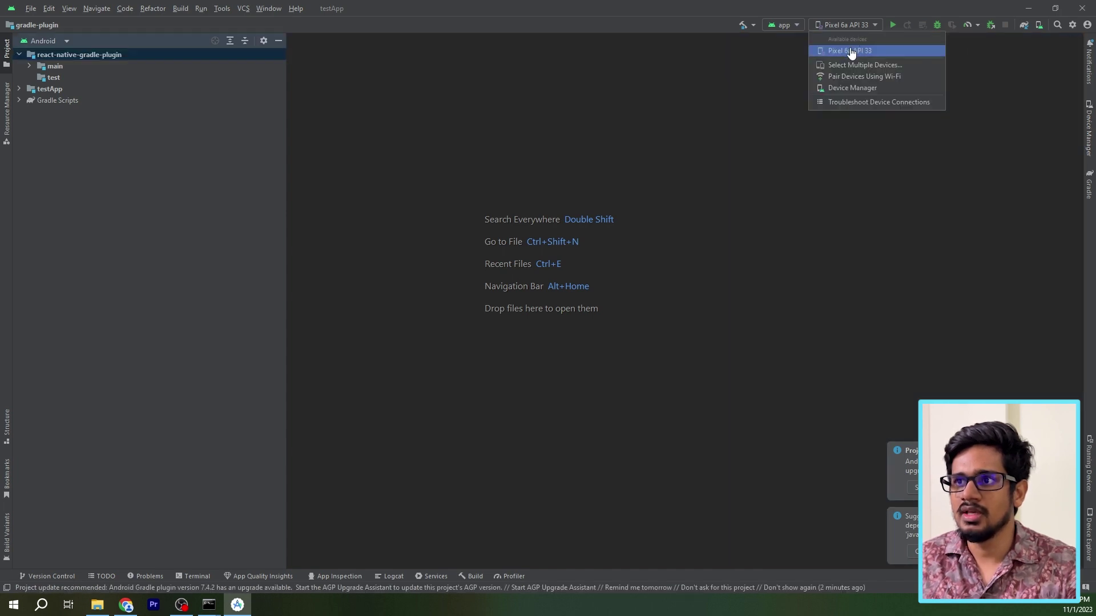
pyautogui.click(853, 50)
pyautogui.click(849, 25)
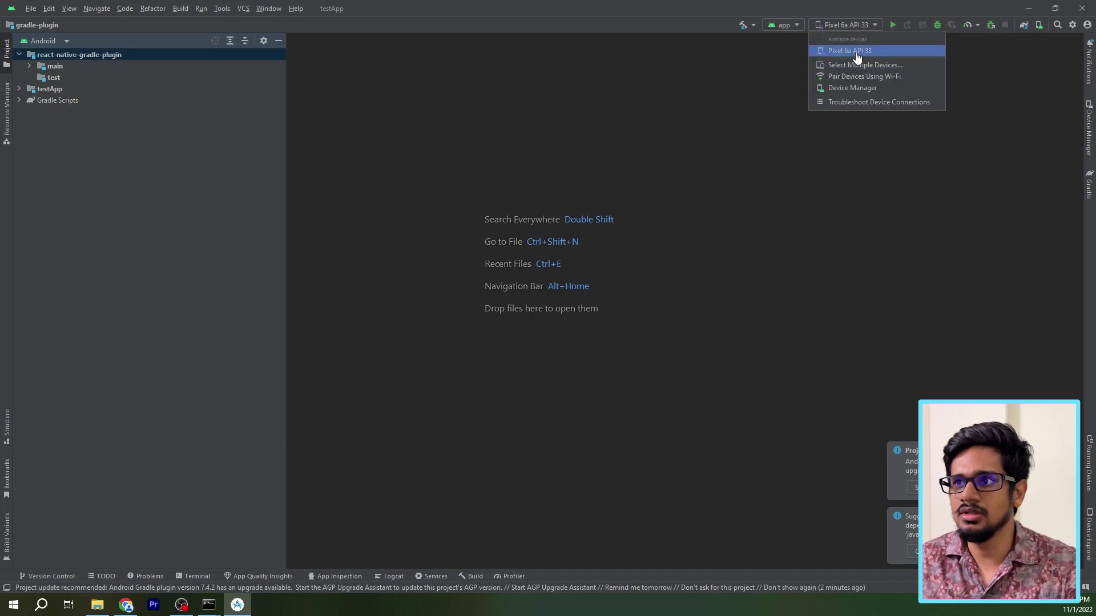
pyautogui.click(854, 50)
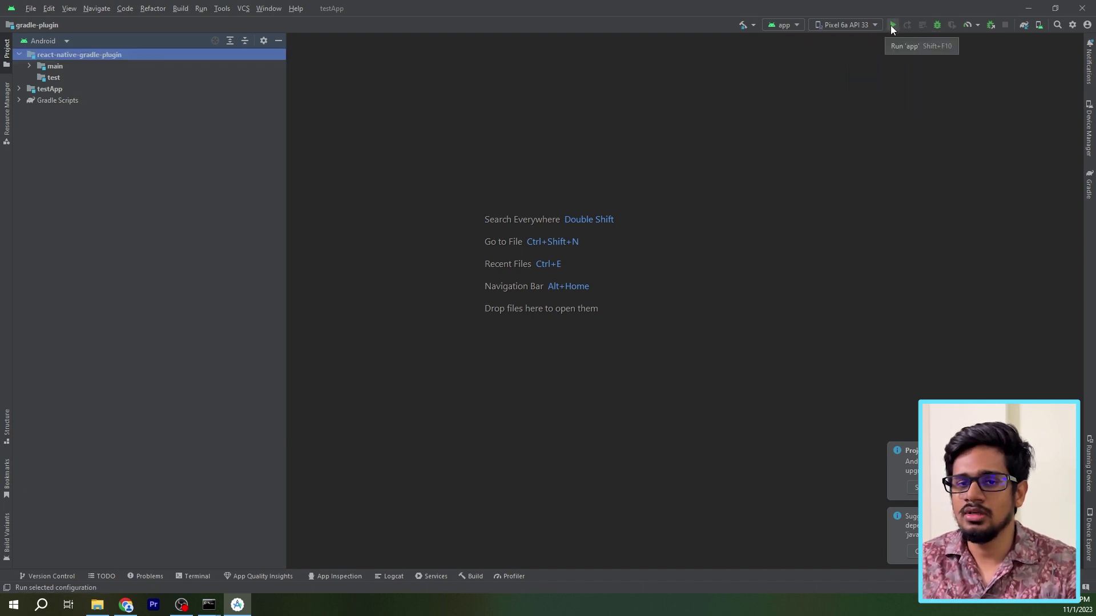
pyautogui.click(891, 25)
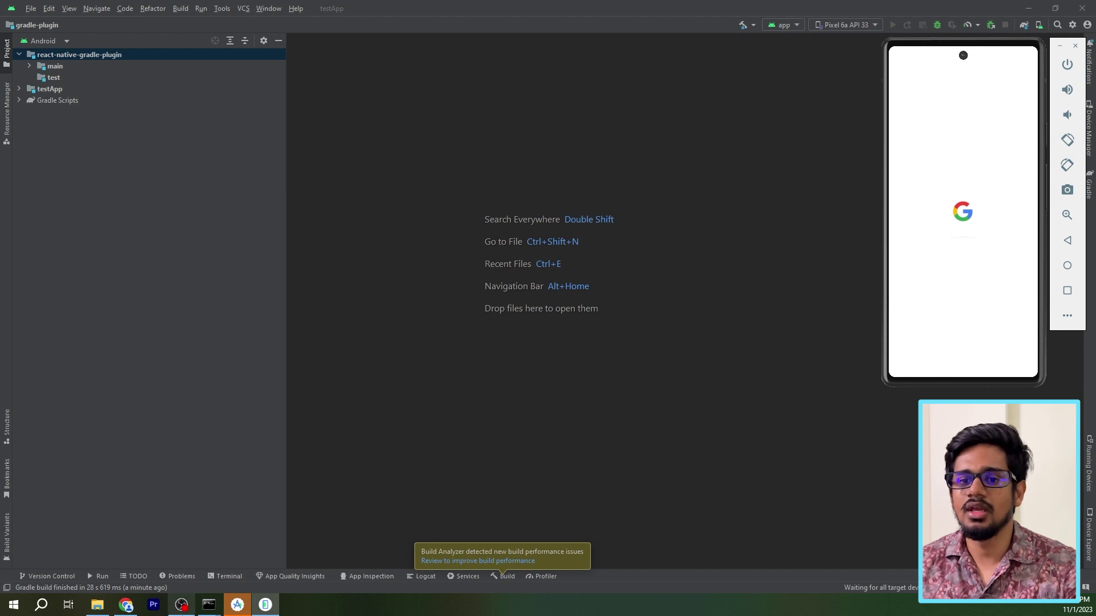
# Switch to the cmd console in the testApp folder and start the Metro server with npx react-native start
pyautogui.moveTo(209, 605)
pyautogui.click(272, 550)
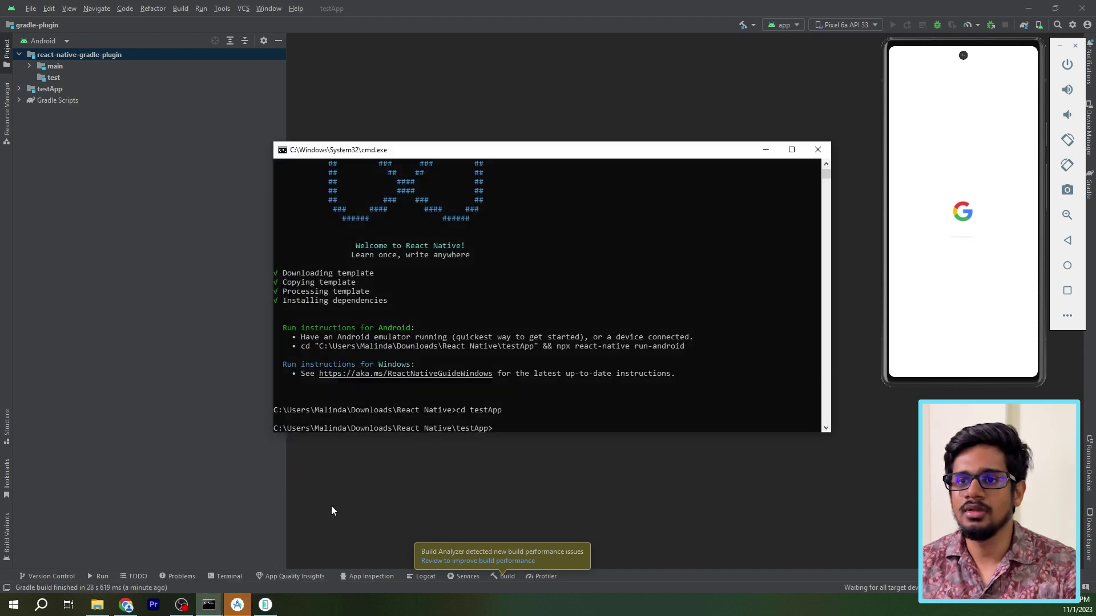
pyautogui.moveTo(554, 153); pyautogui.dragTo(534, 151)
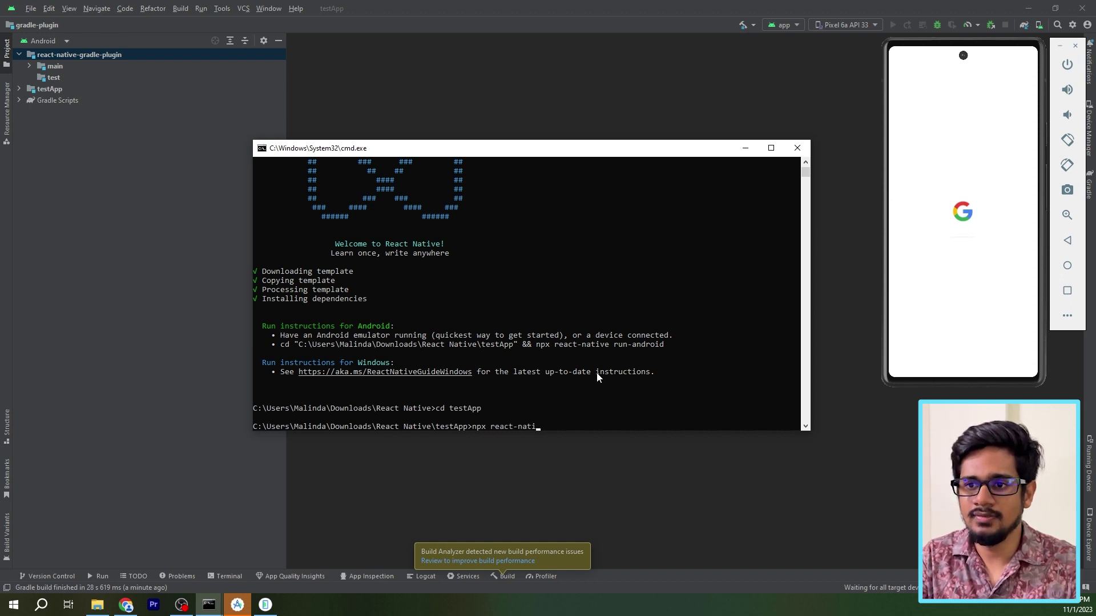
pyautogui.press('BackSpace')
pyautogui.press('BackSpace')
pyautogui.write('start')
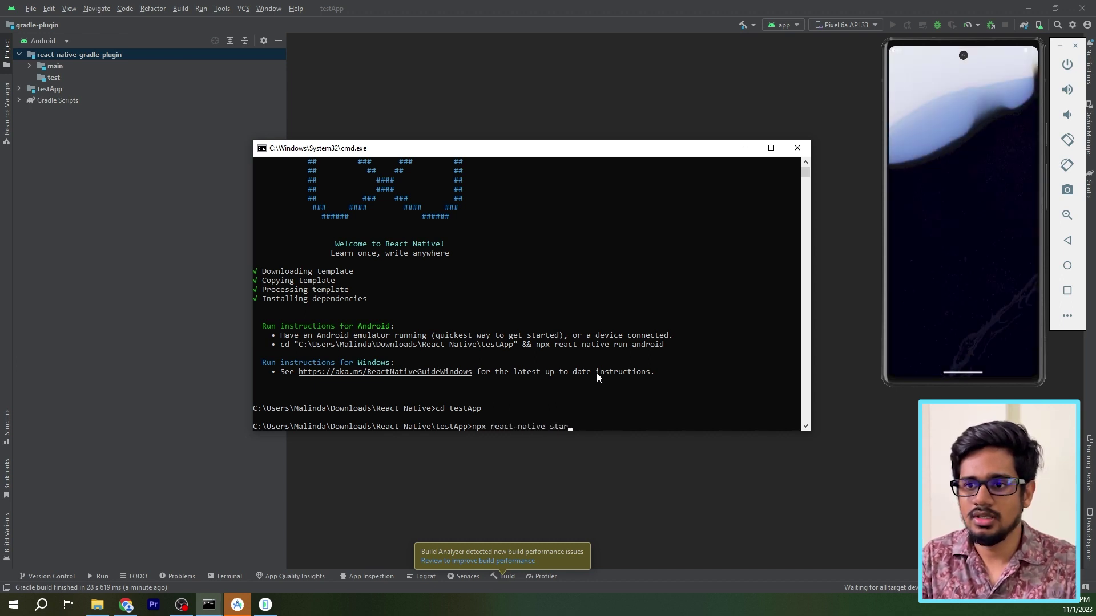
pyautogui.press('Return')
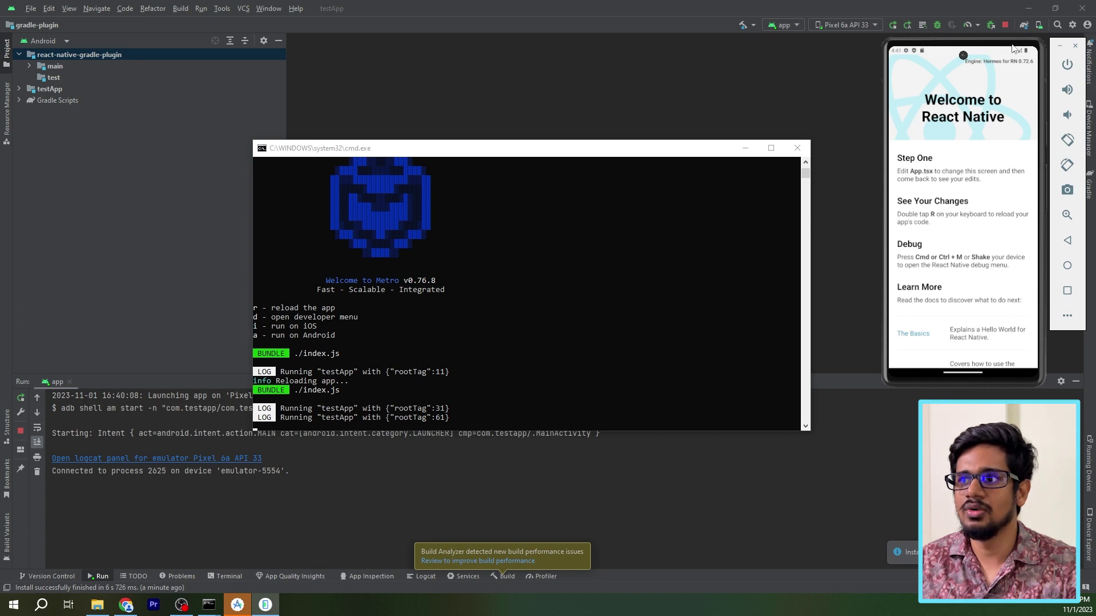
# Look through the testApp welcome screen running in the Pixel 6a emulator
pyautogui.scroll(-5, 979, 179)
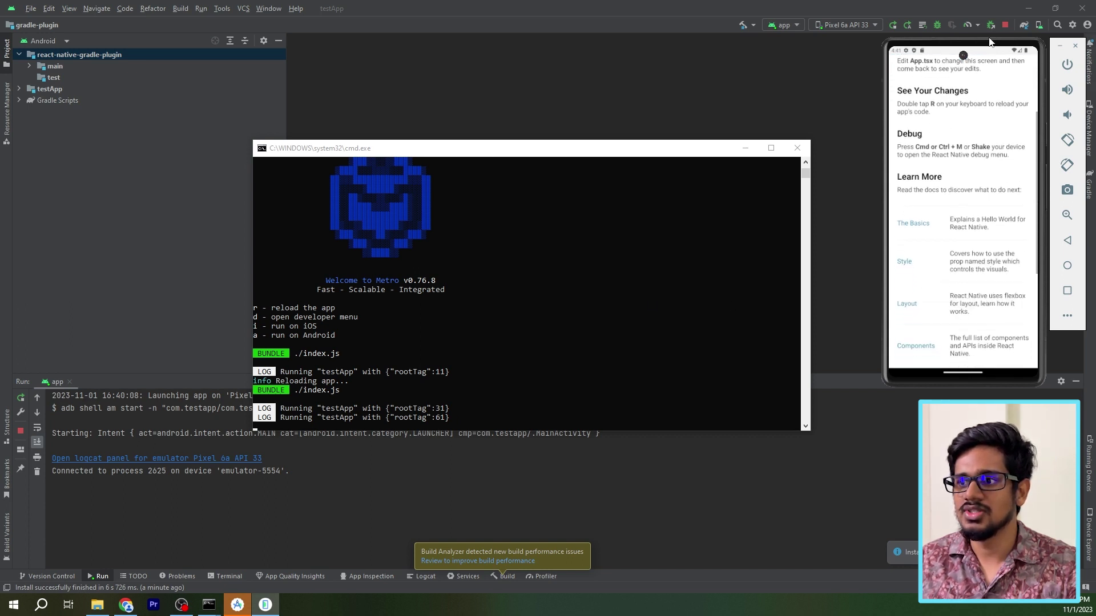
pyautogui.scroll(4, 979, 180)
pyautogui.scroll(1, 969, 176)
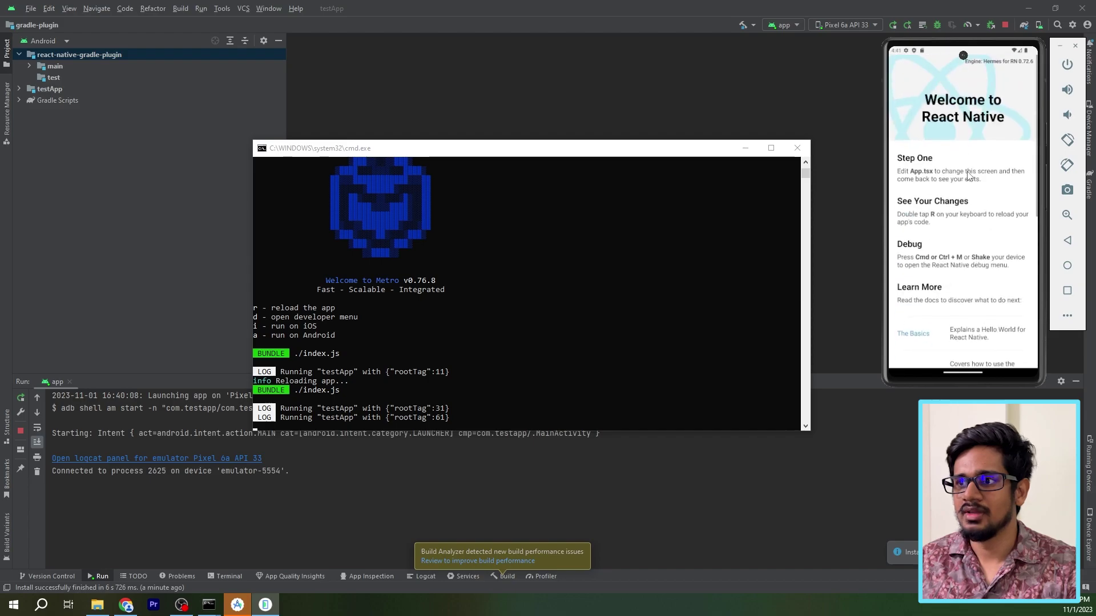